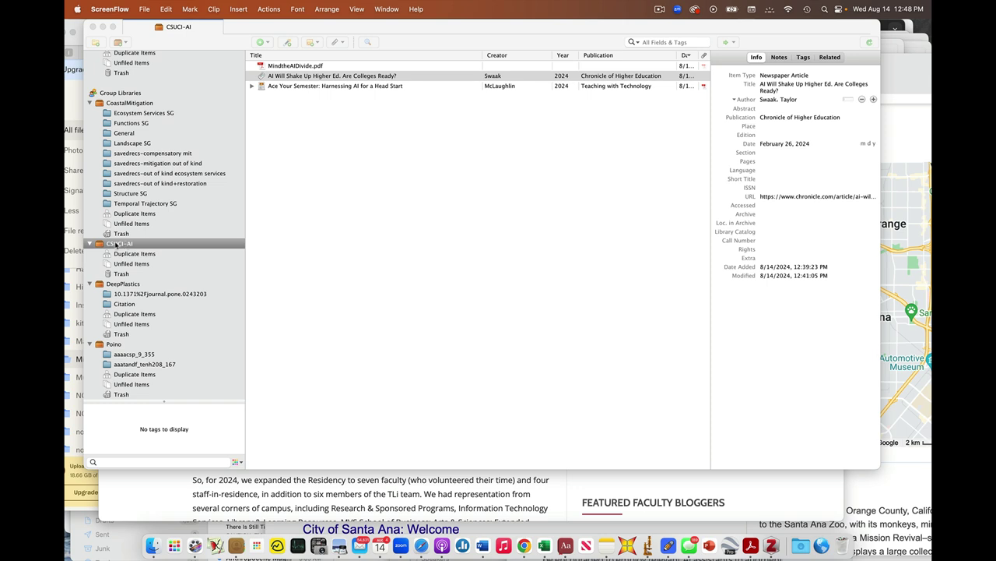
- Browse the CoastalMitigation group library and check the details and full-text attachment of the IoT tree health indexing article
{"action": "left_click", "coordinate": [129, 108]}
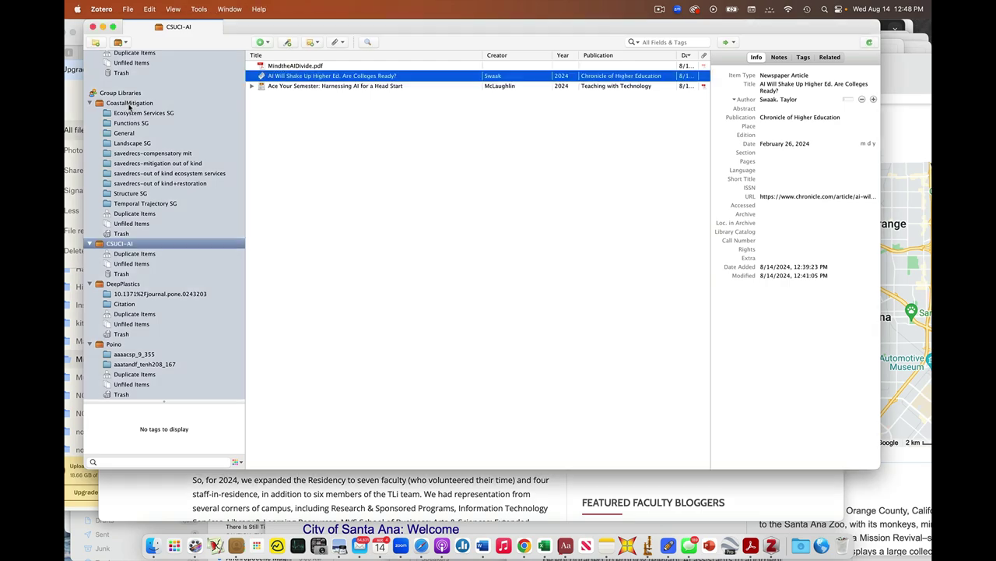
{"action": "left_click", "coordinate": [129, 107]}
{"action": "scroll", "coordinate": [318, 216], "scroll_direction": "down", "scroll_amount": 15}
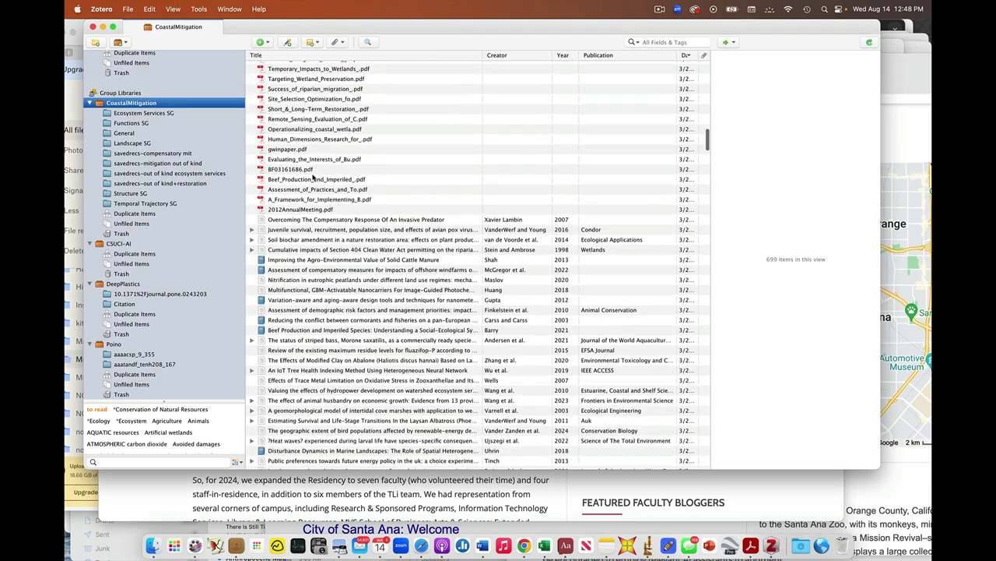
{"action": "scroll", "coordinate": [319, 217], "scroll_direction": "down", "scroll_amount": 5}
{"action": "left_click", "coordinate": [318, 215]}
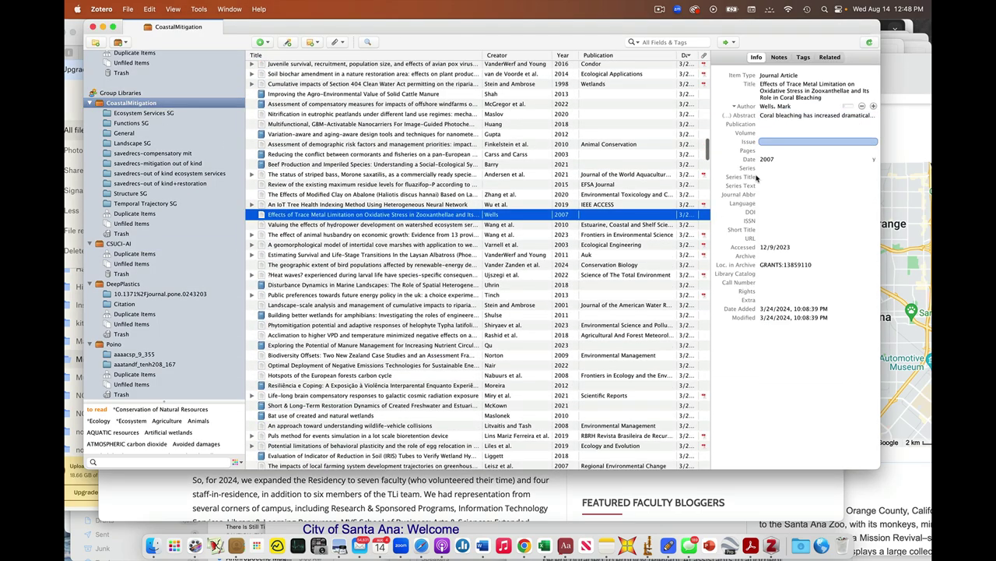
{"action": "left_click", "coordinate": [252, 205]}
{"action": "left_click", "coordinate": [269, 214]}
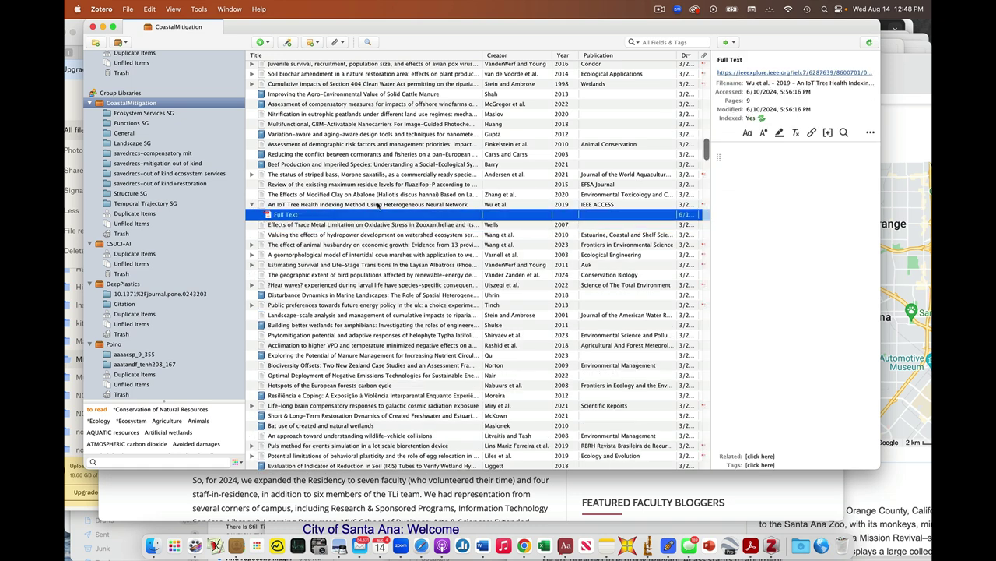
{"action": "left_click", "coordinate": [252, 204]}
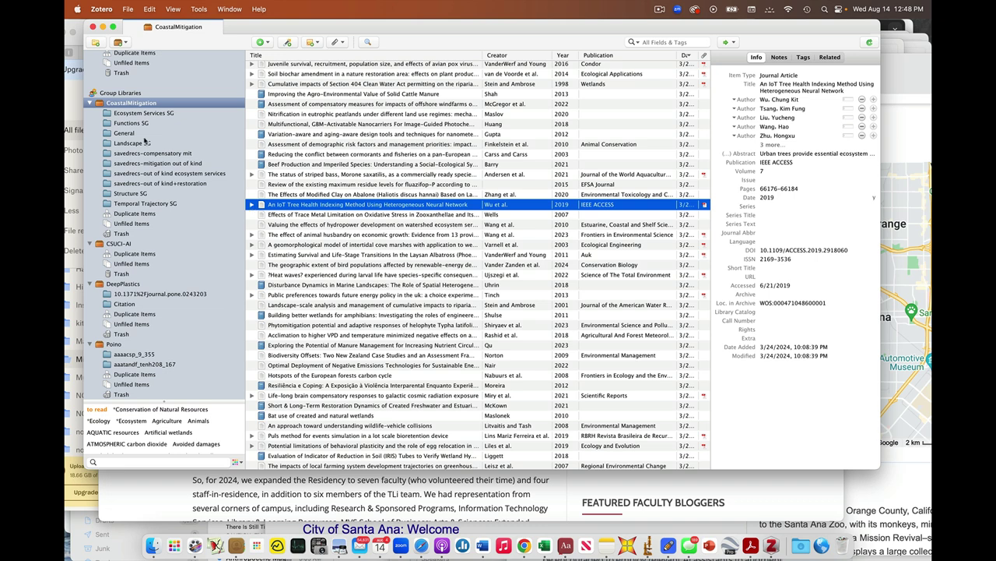
- Collapse the CoastalMitigation group library and open the CSUCI-AI group library
{"action": "left_click", "coordinate": [90, 104]}
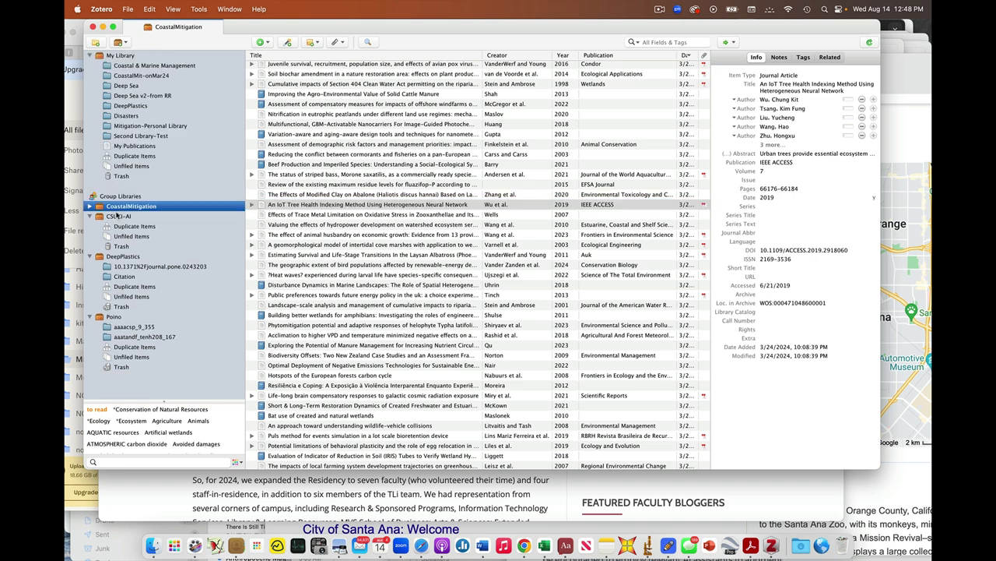
{"action": "left_click", "coordinate": [118, 217]}
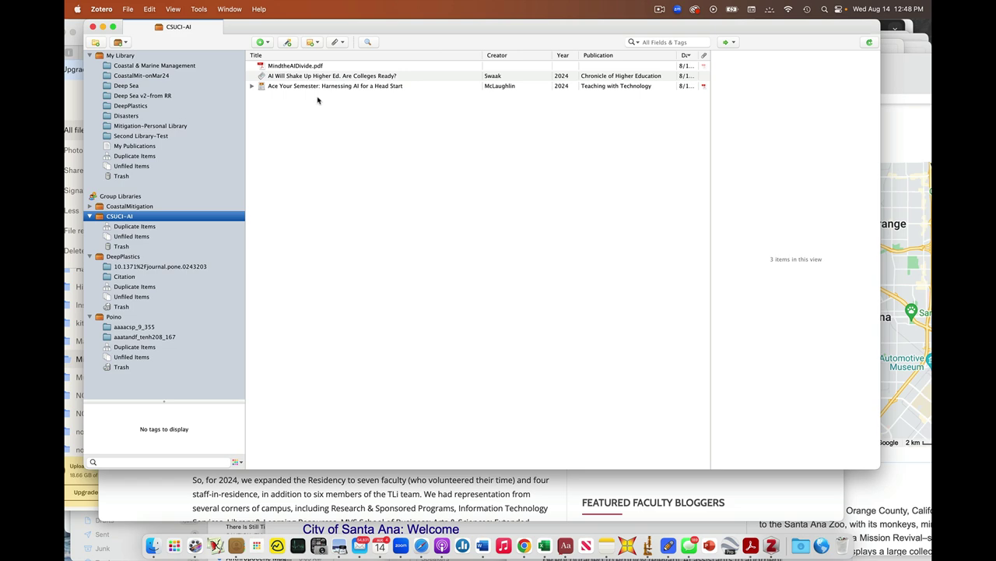
{"action": "left_click", "coordinate": [261, 42]}
{"action": "key", "text": "Escape"}
- Start an import from a file and choose citation-373460677.ris in the AUG-AI Refs folder
{"action": "left_click", "coordinate": [132, 9]}
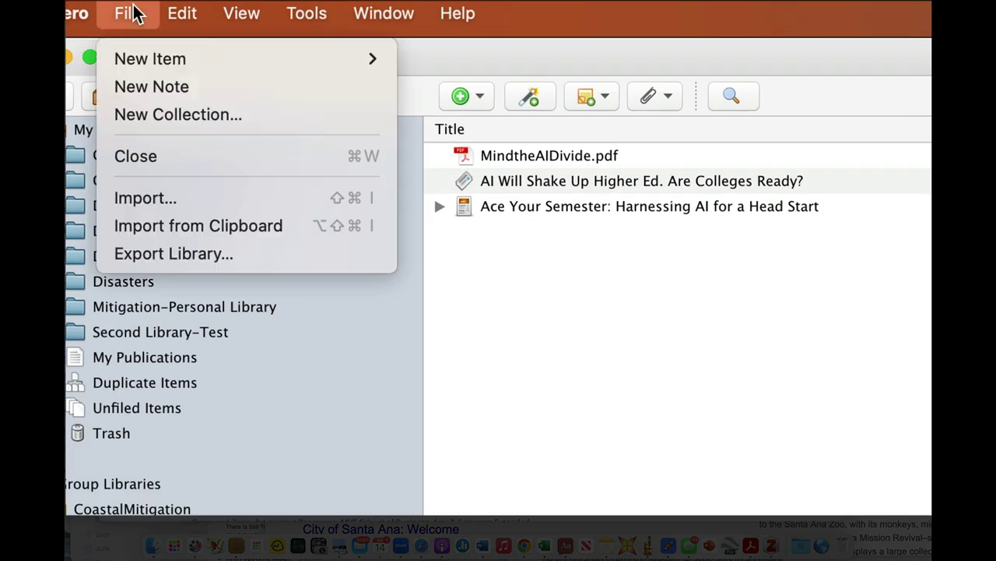
{"action": "left_click", "coordinate": [132, 13]}
{"action": "left_click", "coordinate": [132, 13]}
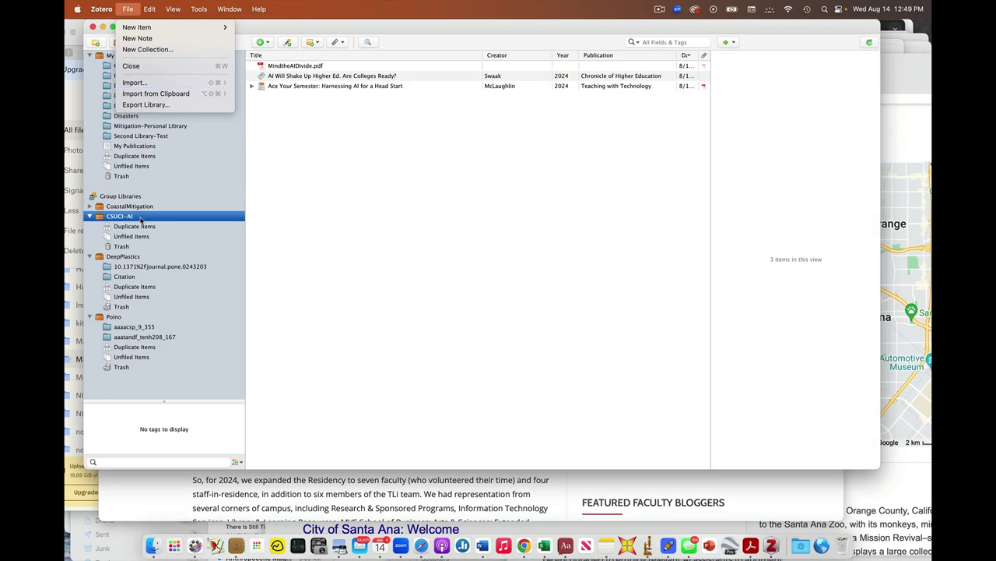
{"action": "left_click", "coordinate": [133, 10]}
{"action": "left_click", "coordinate": [130, 10]}
{"action": "left_click", "coordinate": [130, 82]}
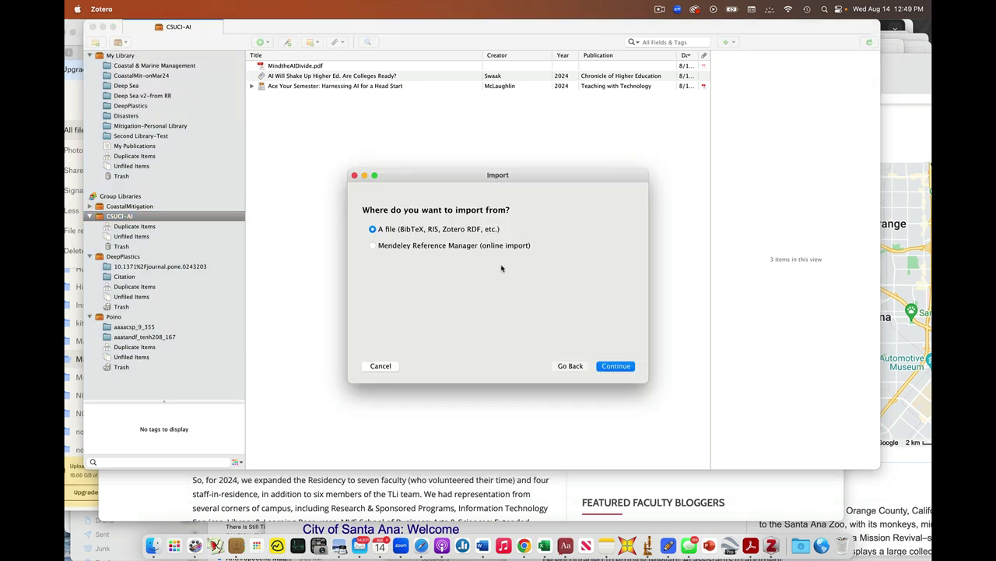
{"action": "left_click", "coordinate": [614, 367]}
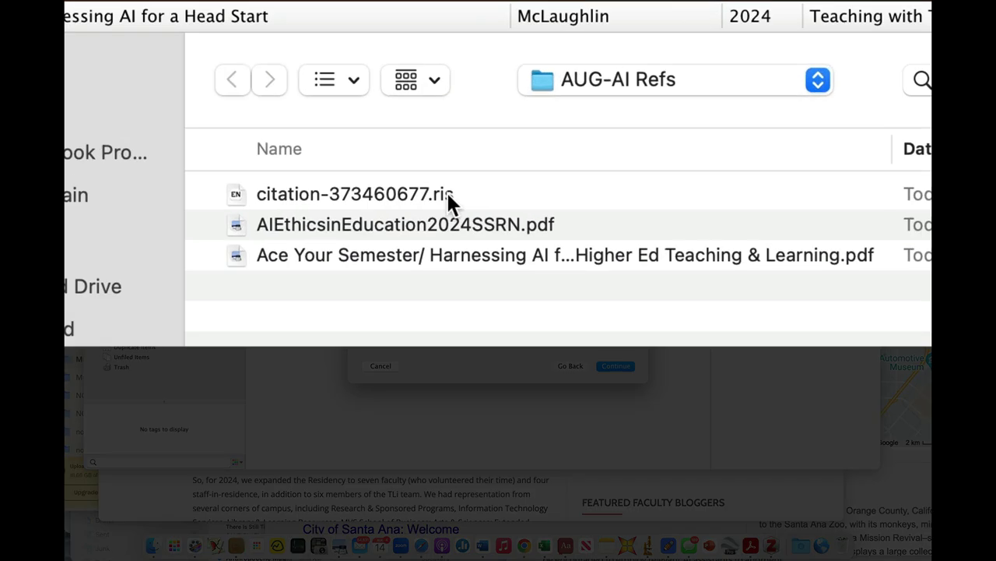
{"action": "left_click", "coordinate": [462, 144]}
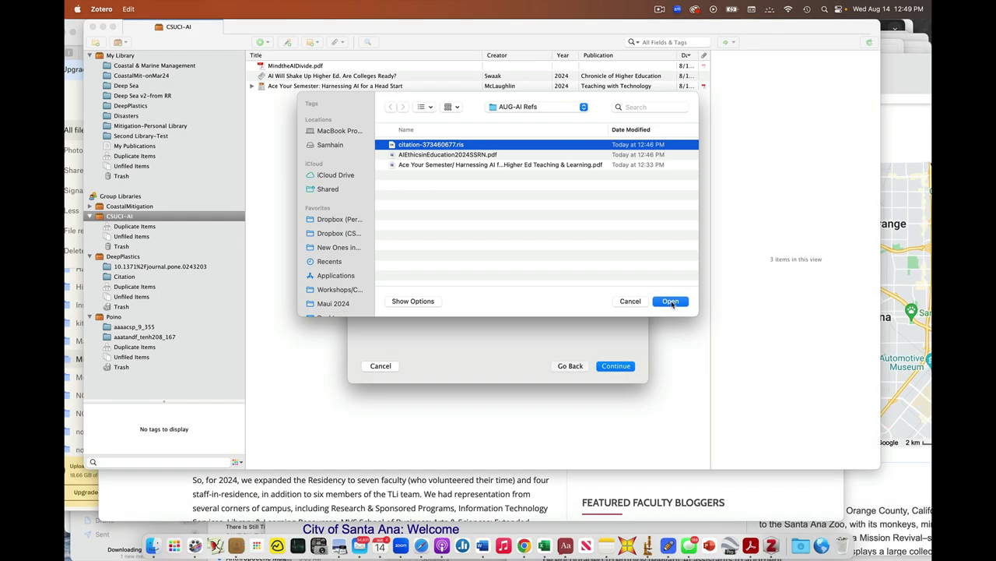
{"action": "left_click", "coordinate": [671, 301]}
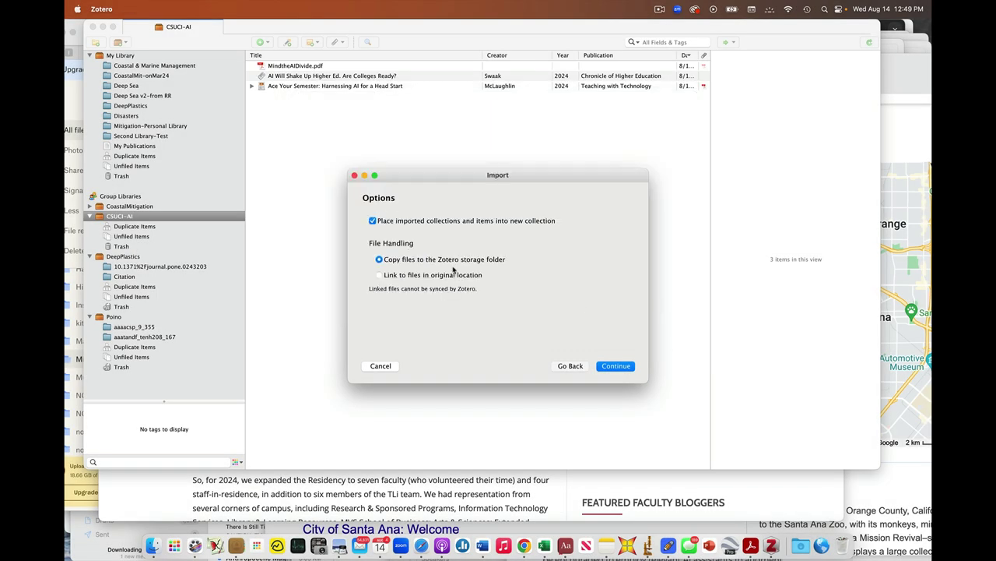
- Turn off placing imported items into a new collection, keep copying files to the Zotero storage folder, and complete the import
{"action": "left_click", "coordinate": [373, 221]}
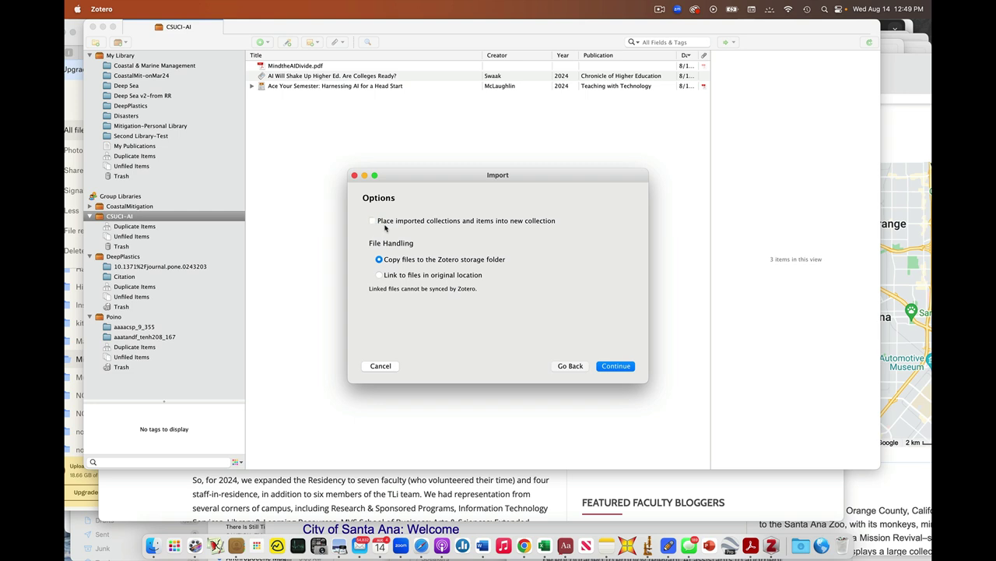
{"action": "left_click", "coordinate": [624, 368]}
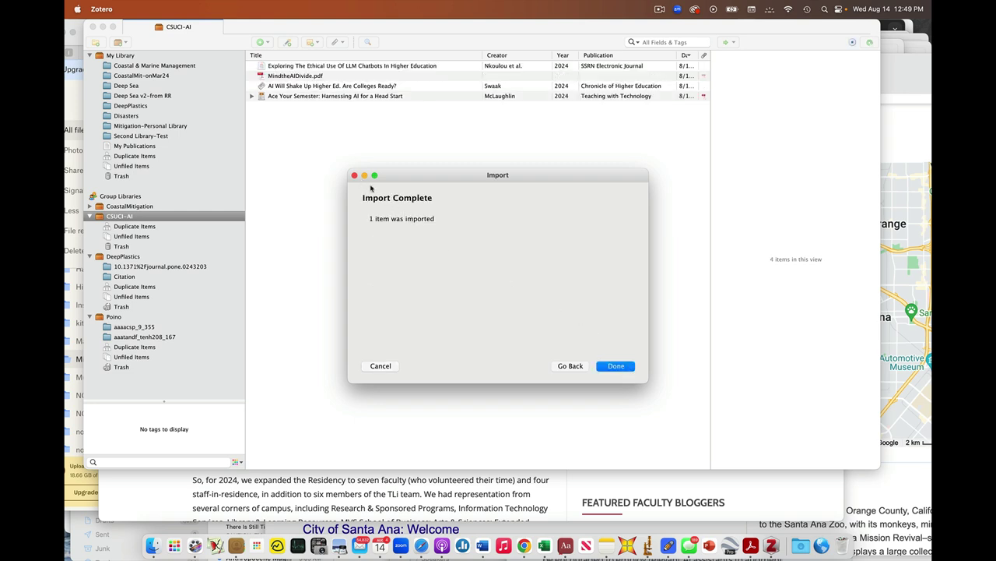
{"action": "left_click", "coordinate": [627, 369]}
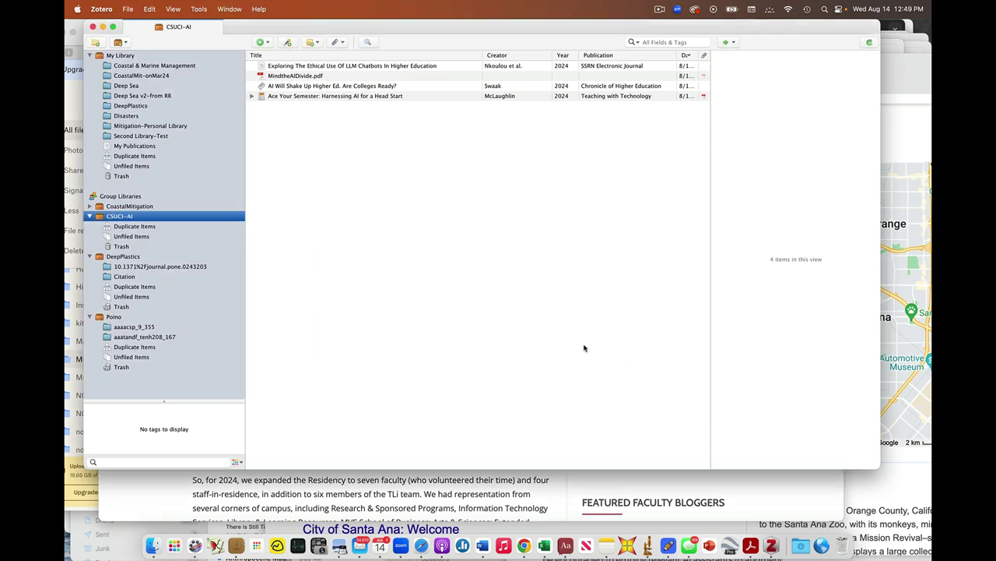
- Attach a stored copy of AIEthicsinEducation2024SSRN.pdf to the article "Exploring The Ethical Use Of LLM Chatbots In Higher Education" and check the attachment
{"action": "left_click", "coordinate": [344, 66]}
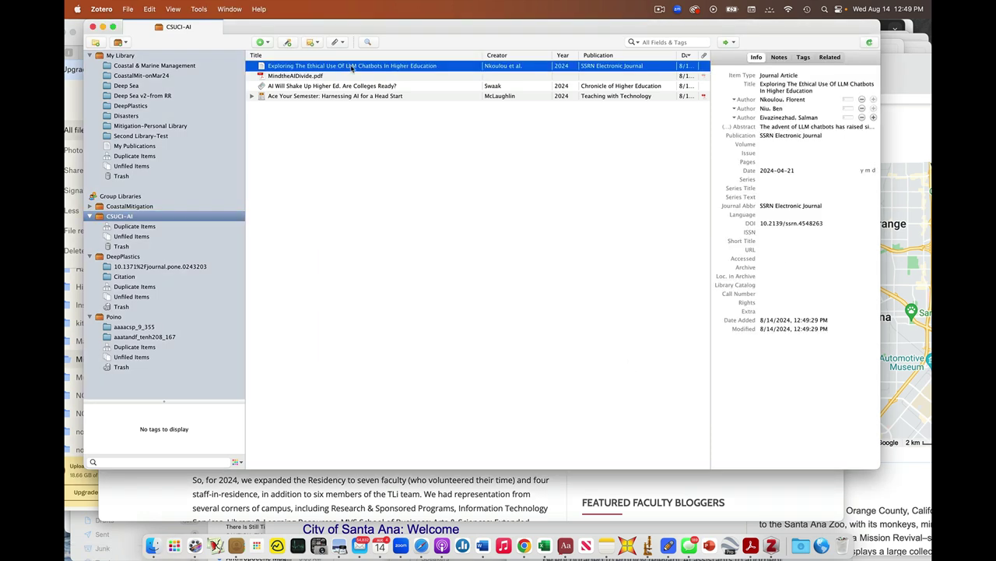
{"action": "left_click", "coordinate": [777, 207]}
{"action": "key", "text": "Escape"}
{"action": "right_click", "coordinate": [382, 66]}
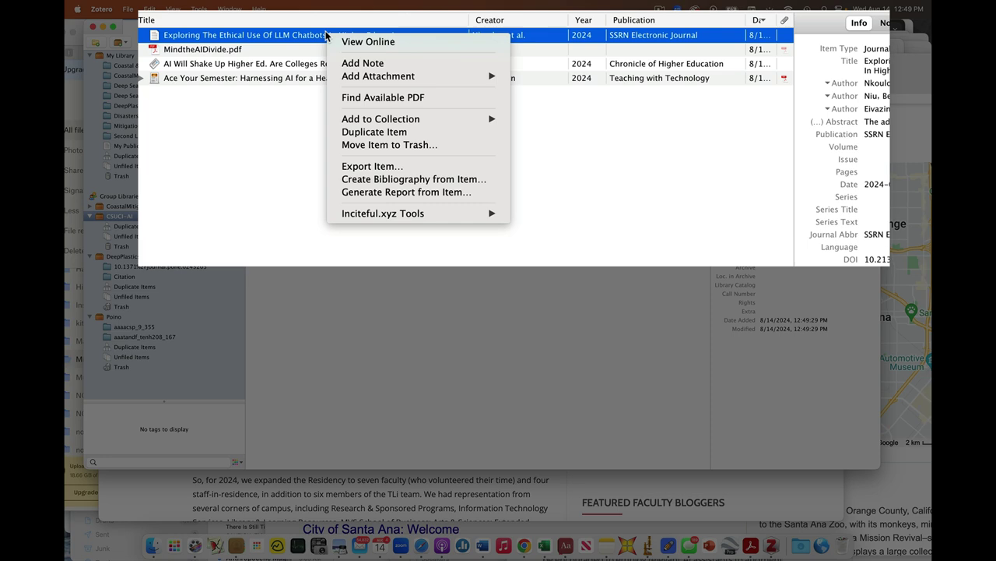
{"action": "mouse_move", "coordinate": [391, 97]}
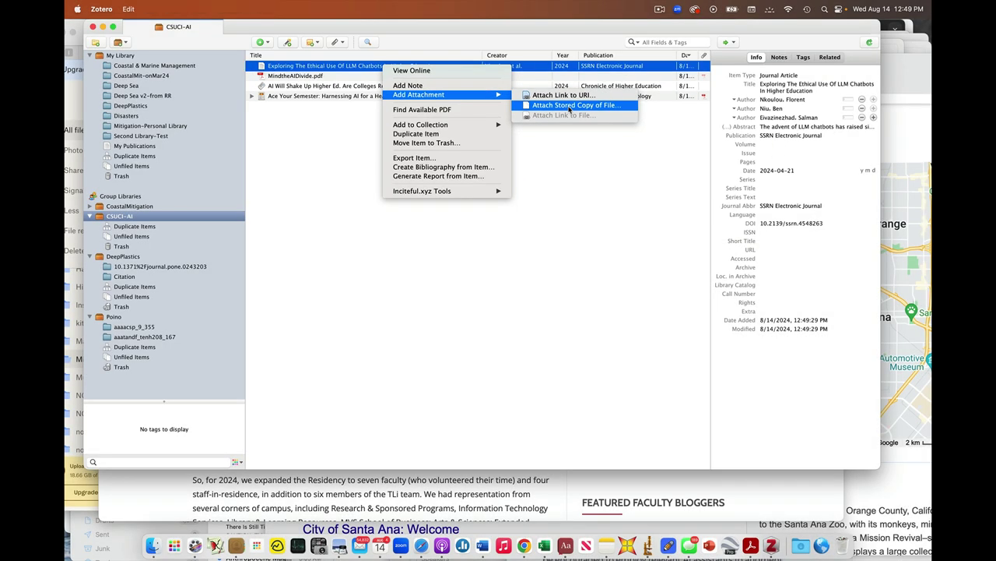
{"action": "left_click", "coordinate": [589, 95]}
{"action": "left_click", "coordinate": [493, 155]}
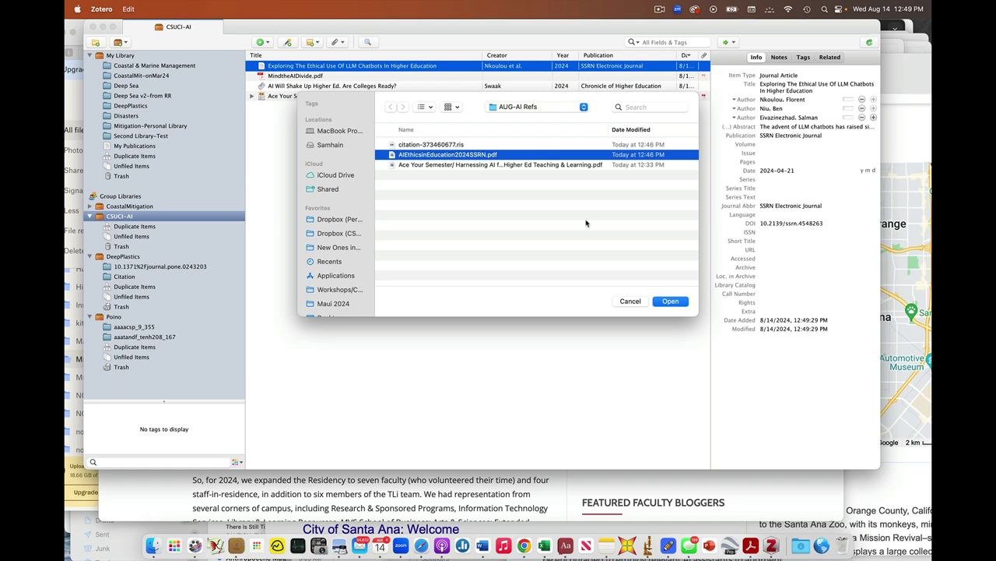
{"action": "left_click", "coordinate": [666, 302]}
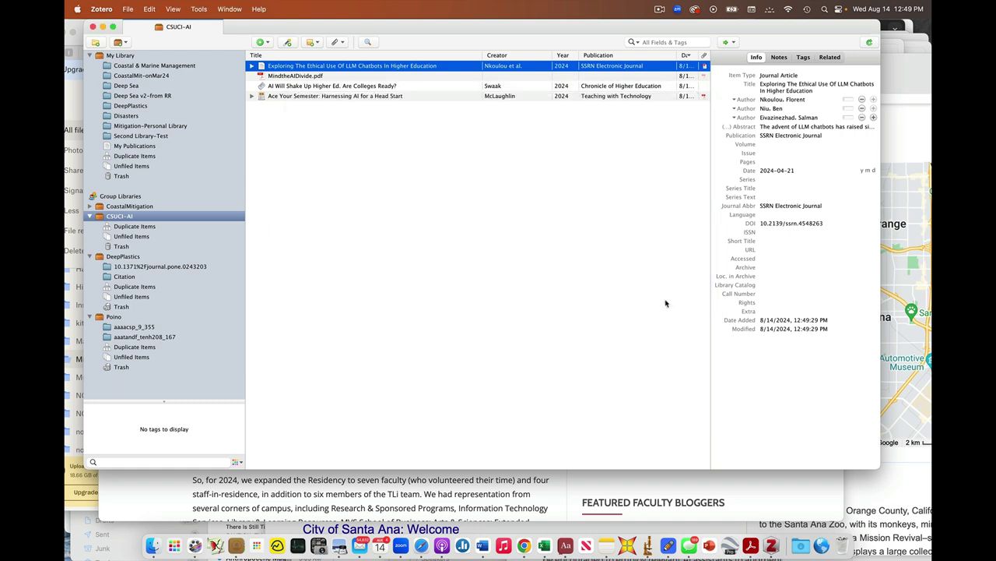
{"action": "left_click", "coordinate": [252, 65]}
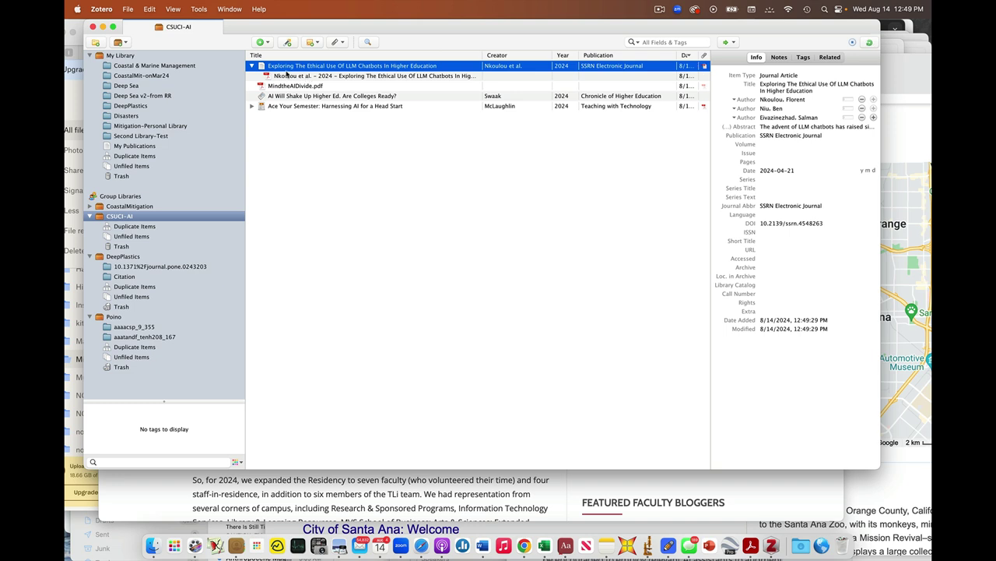
{"action": "left_click", "coordinate": [251, 66]}
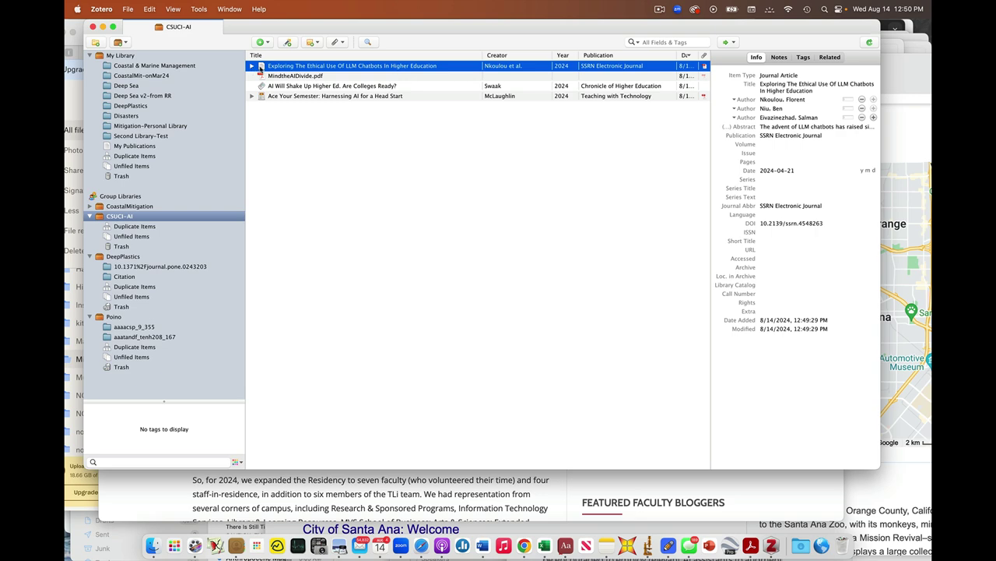
- Switch to Safari to view the TLi Summer AI Residency blog post and arrange the Zotero window partly beside it
{"action": "left_click_drag", "start_coordinate": [261, 28], "coordinate": [677, 66]}
{"action": "left_click", "coordinate": [399, 215]}
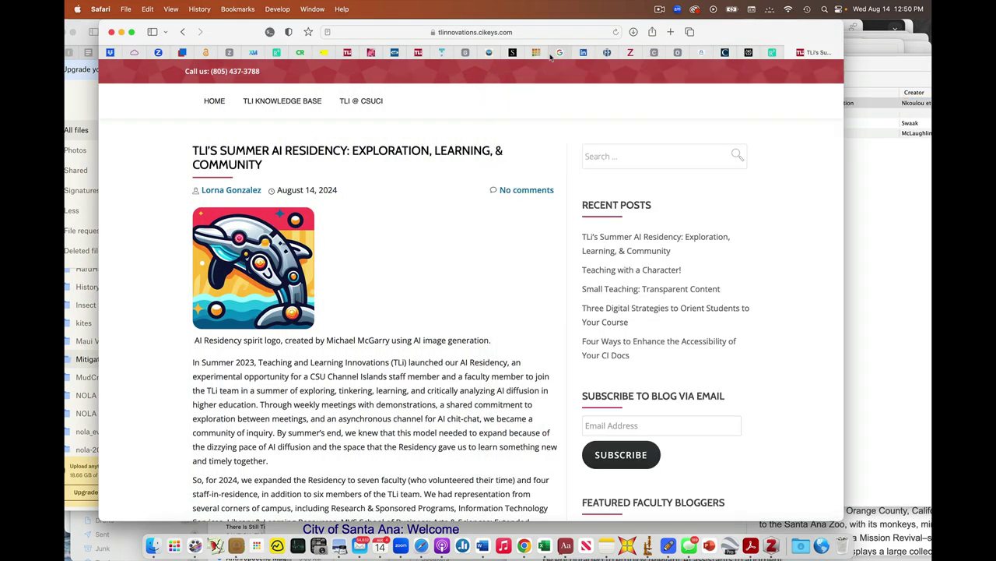
{"action": "left_click_drag", "start_coordinate": [759, 34], "coordinate": [691, 32]}
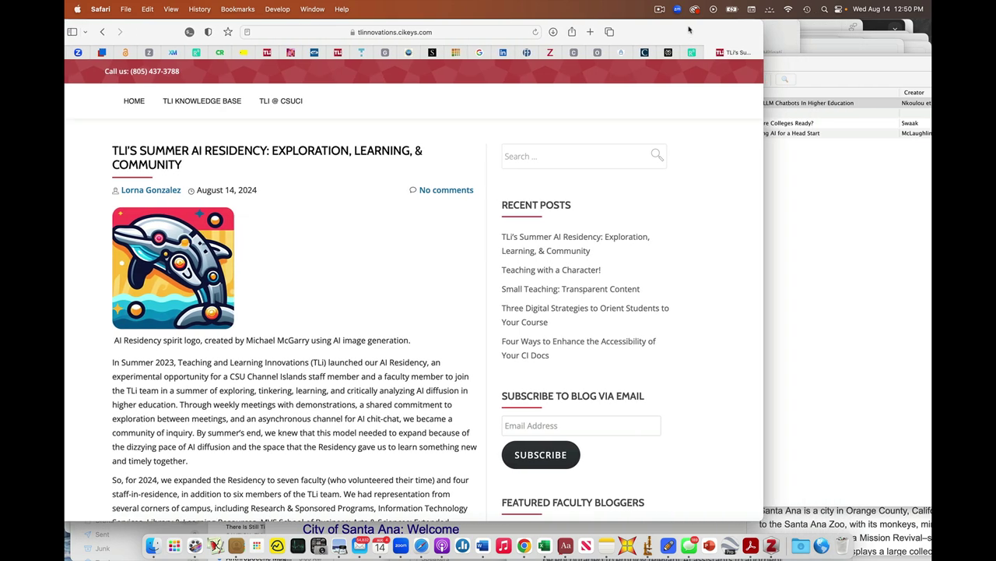
{"action": "scroll", "coordinate": [518, 195], "scroll_direction": "down", "scroll_amount": 10}
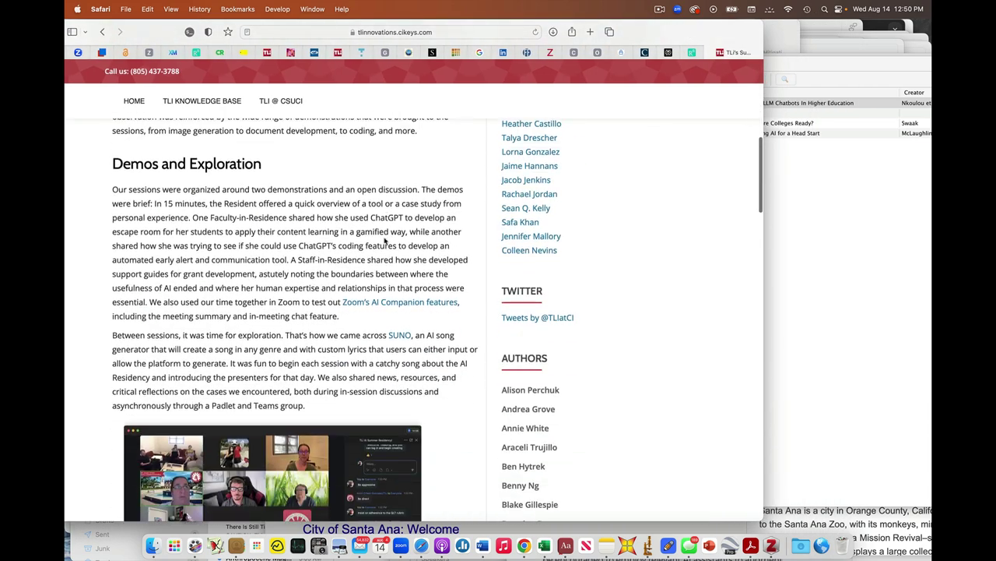
{"action": "scroll", "coordinate": [557, 233], "scroll_direction": "up", "scroll_amount": 10}
{"action": "left_click", "coordinate": [822, 244]}
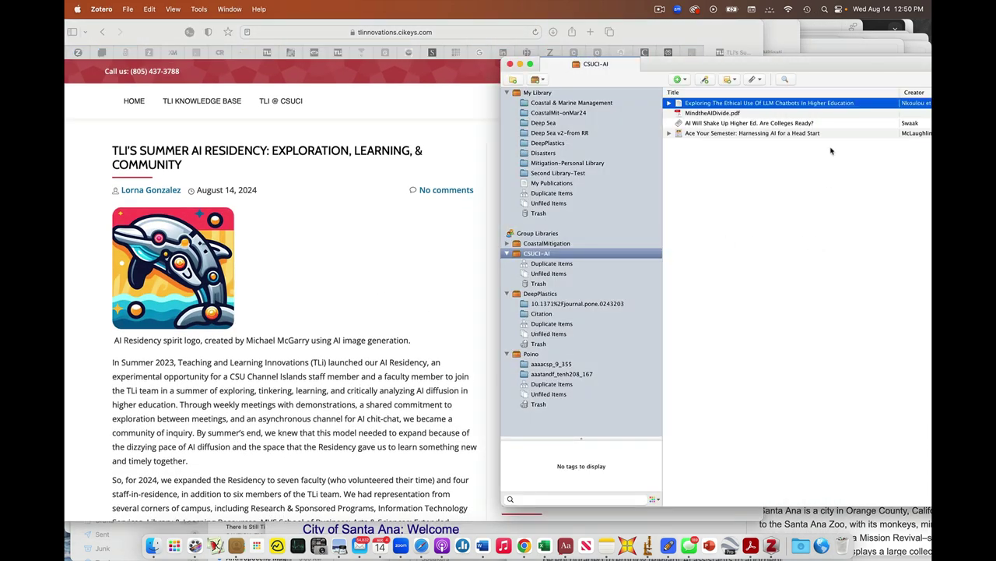
{"action": "left_click_drag", "start_coordinate": [705, 65], "coordinate": [448, 40]}
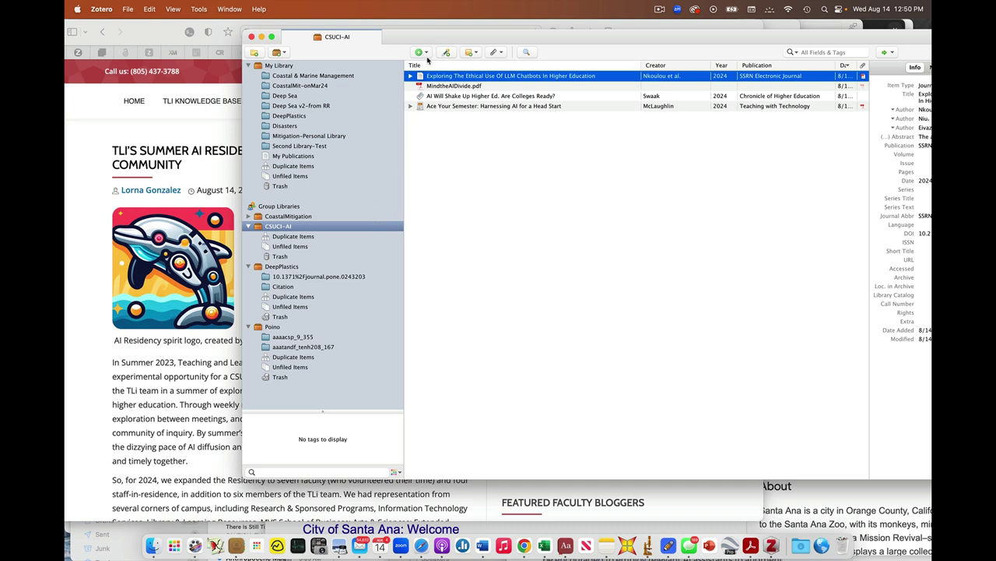
- Create a new Blog Post item in the CSUCI-AI group library
{"action": "left_click", "coordinate": [420, 53]}
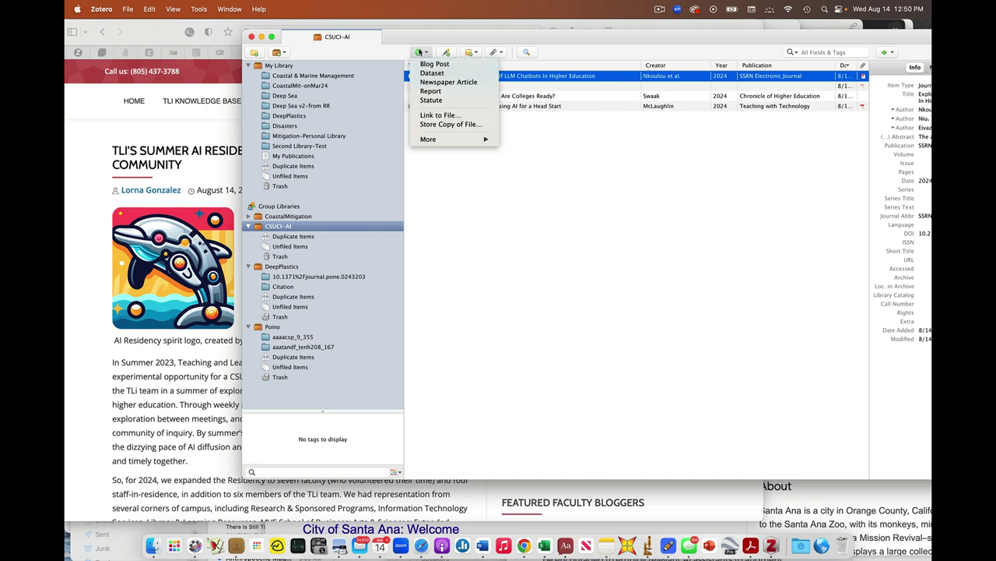
{"action": "left_click_drag", "start_coordinate": [474, 36], "coordinate": [411, 27]}
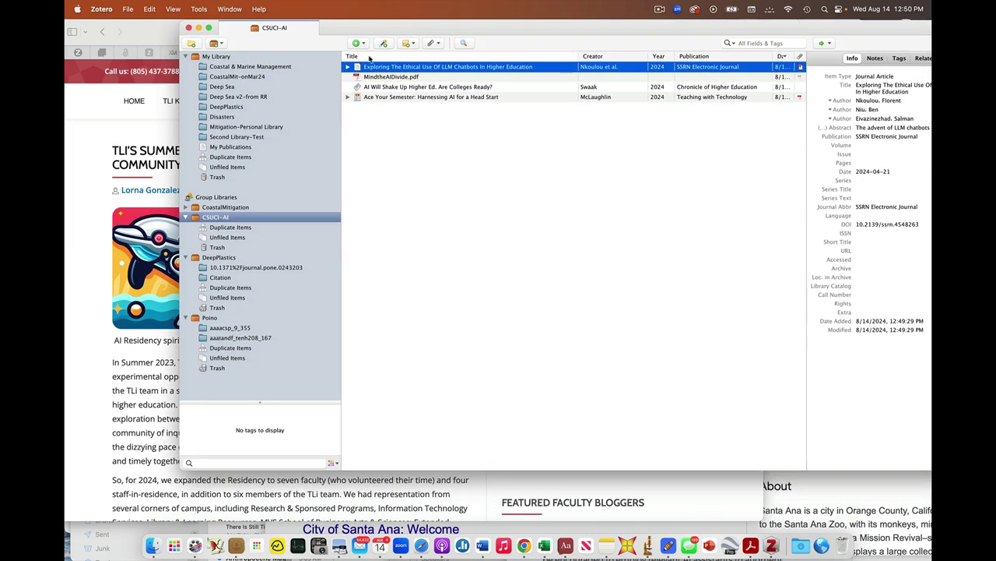
{"action": "left_click", "coordinate": [356, 42]}
{"action": "left_click", "coordinate": [360, 55]}
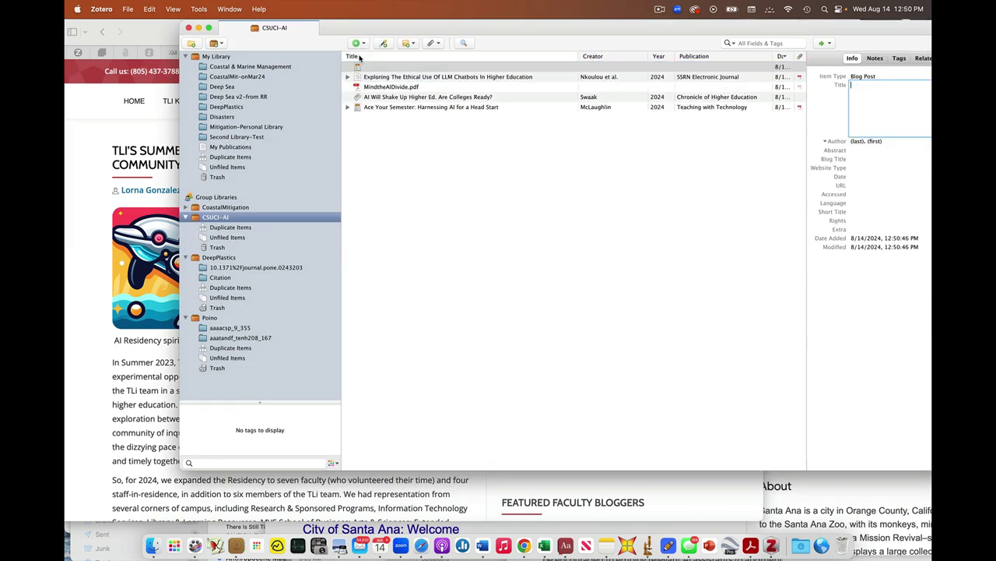
- Dismiss the item type choices and move the Zotero window aside to uncover more of the blog page
{"action": "left_click", "coordinate": [356, 43]}
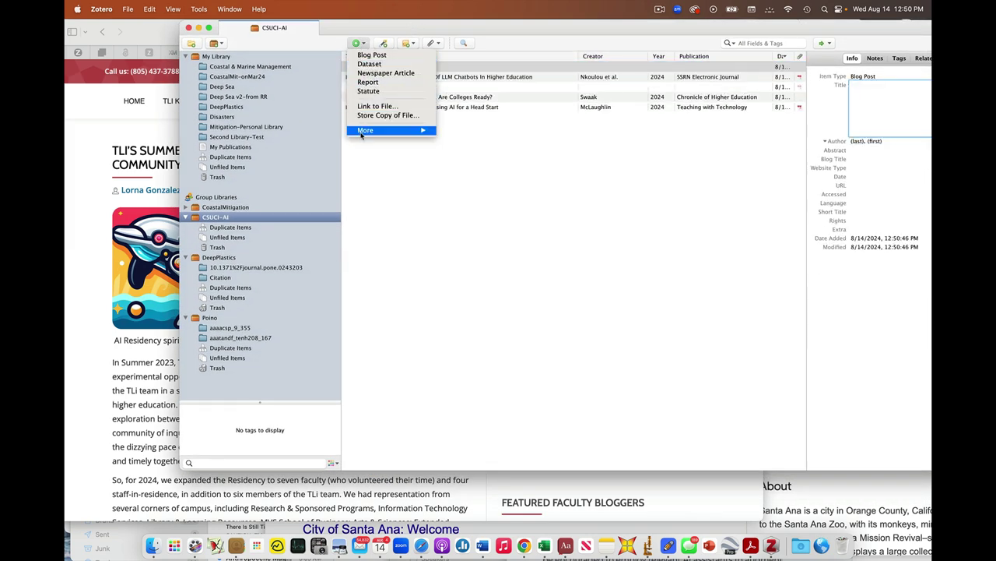
{"action": "mouse_move", "coordinate": [361, 130]}
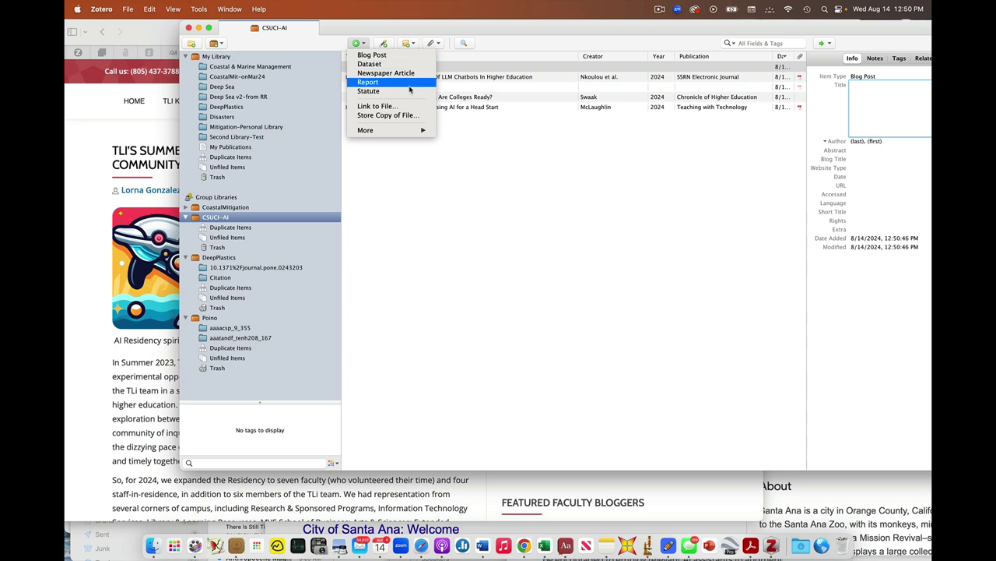
{"action": "left_click", "coordinate": [517, 32]}
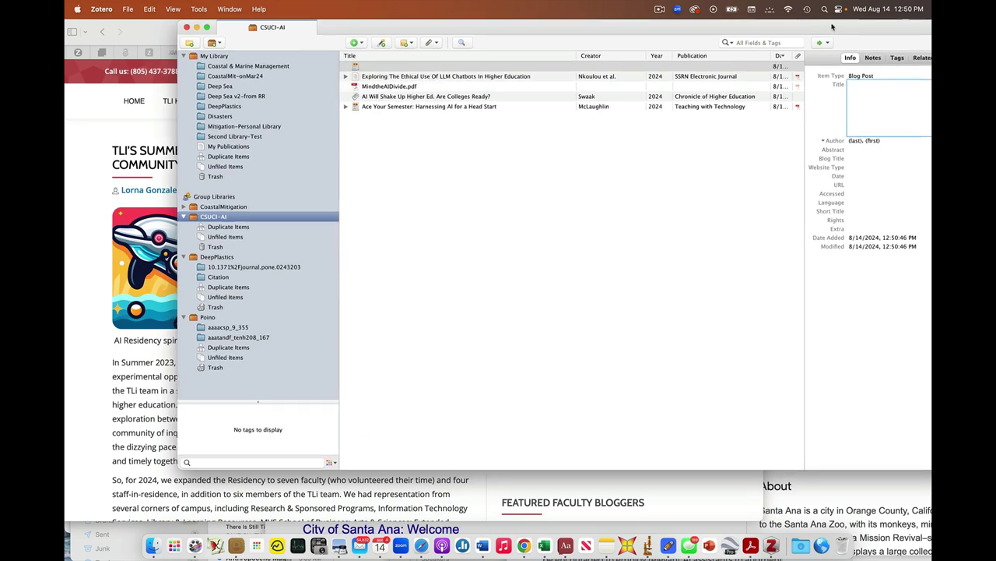
{"action": "left_click_drag", "start_coordinate": [837, 29], "coordinate": [875, 39]}
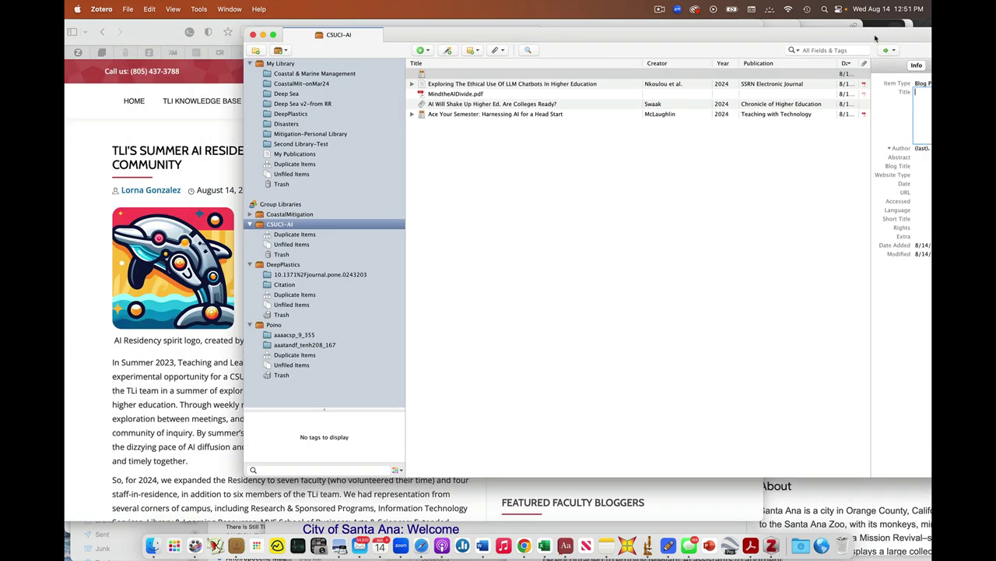
- Copy the blog post's title from the Safari page into the new item's Title, with Zotero's item details widened beside the page
{"action": "left_click", "coordinate": [200, 168]}
{"action": "left_click_drag", "start_coordinate": [189, 168], "coordinate": [112, 152]}
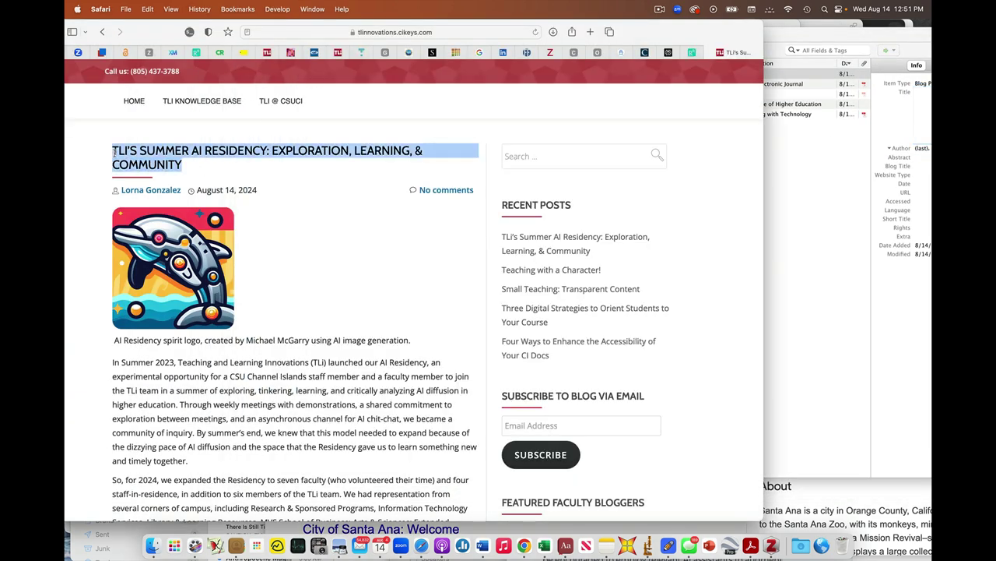
{"action": "left_click", "coordinate": [876, 148]}
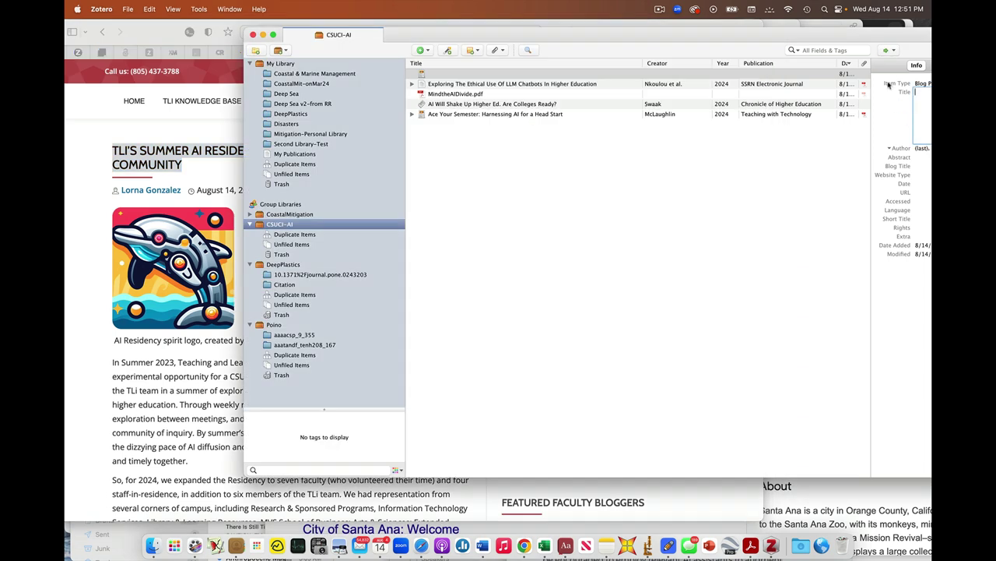
{"action": "left_click_drag", "start_coordinate": [895, 37], "coordinate": [753, 37]}
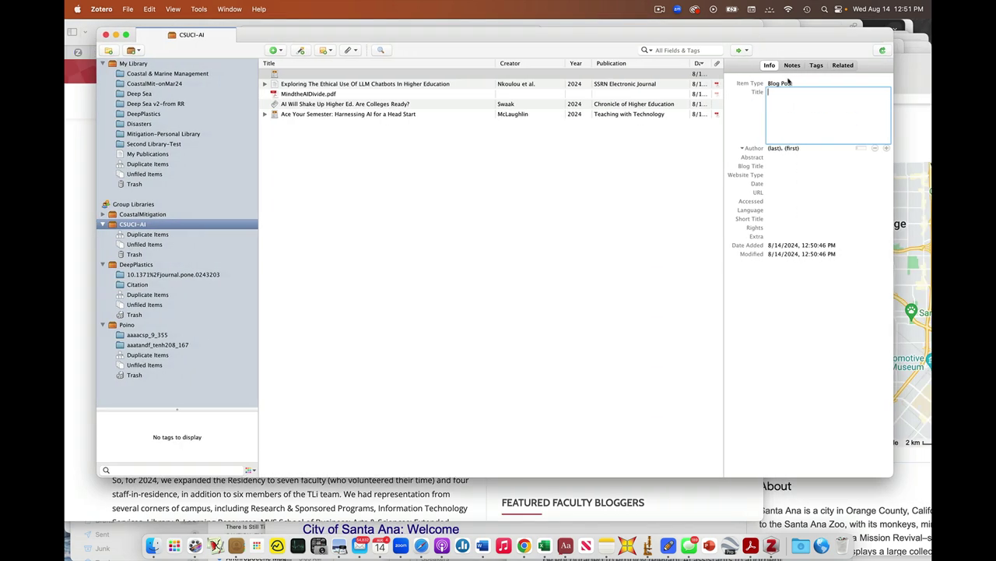
{"action": "left_click", "coordinate": [723, 148]}
{"action": "left_click_drag", "start_coordinate": [723, 148], "coordinate": [465, 152]}
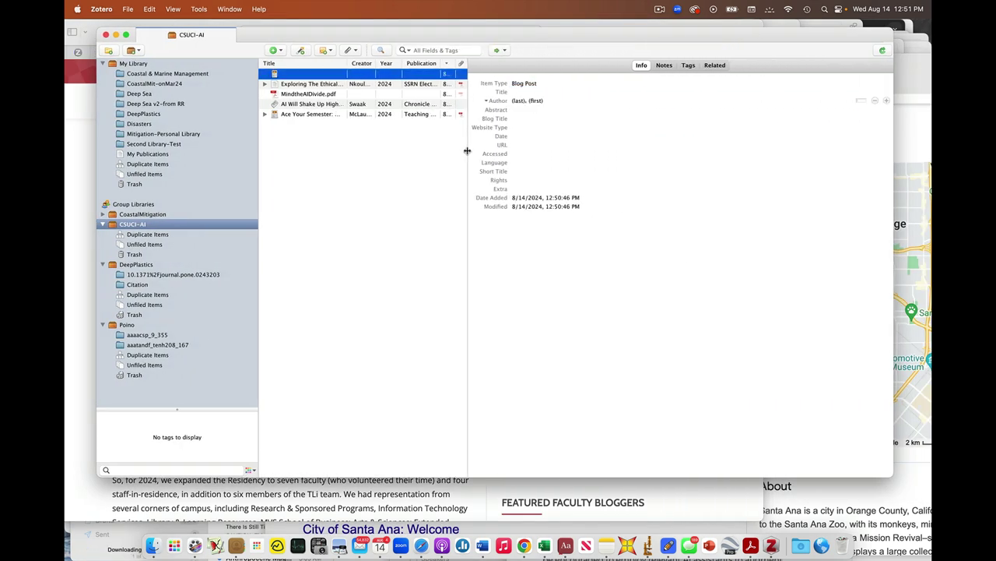
{"action": "left_click_drag", "start_coordinate": [327, 44], "coordinate": [601, 50]}
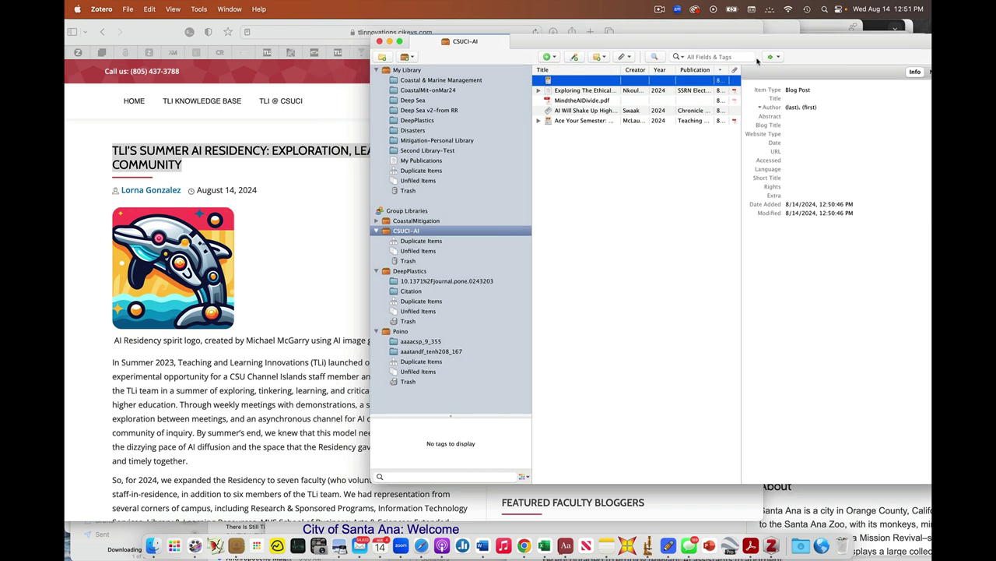
{"action": "left_click", "coordinate": [809, 99]}
{"action": "key", "text": "super+v"}
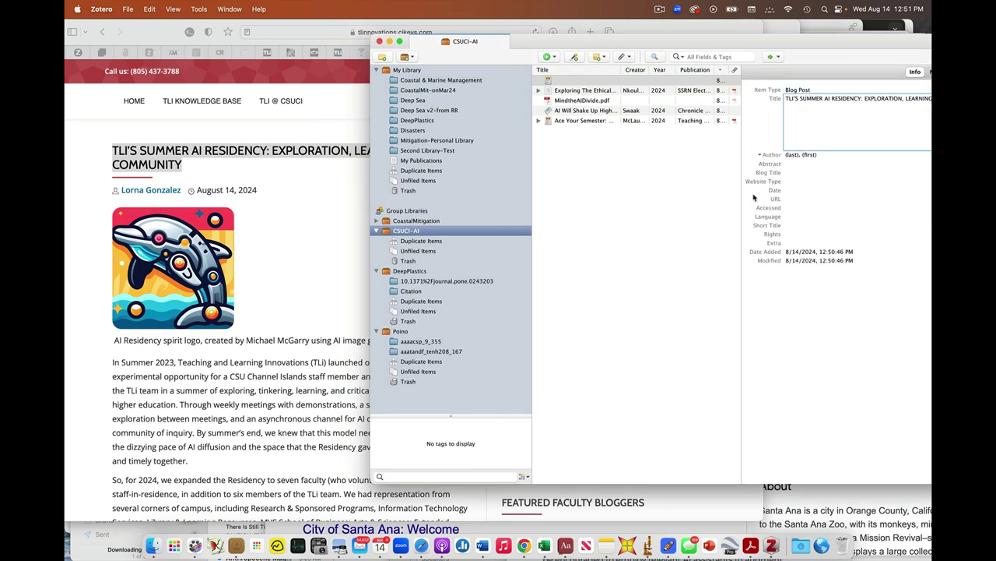
- Enter the blog author's first and last name for the Blog Post item and proceed to the blog title
{"action": "left_click", "coordinate": [815, 156]}
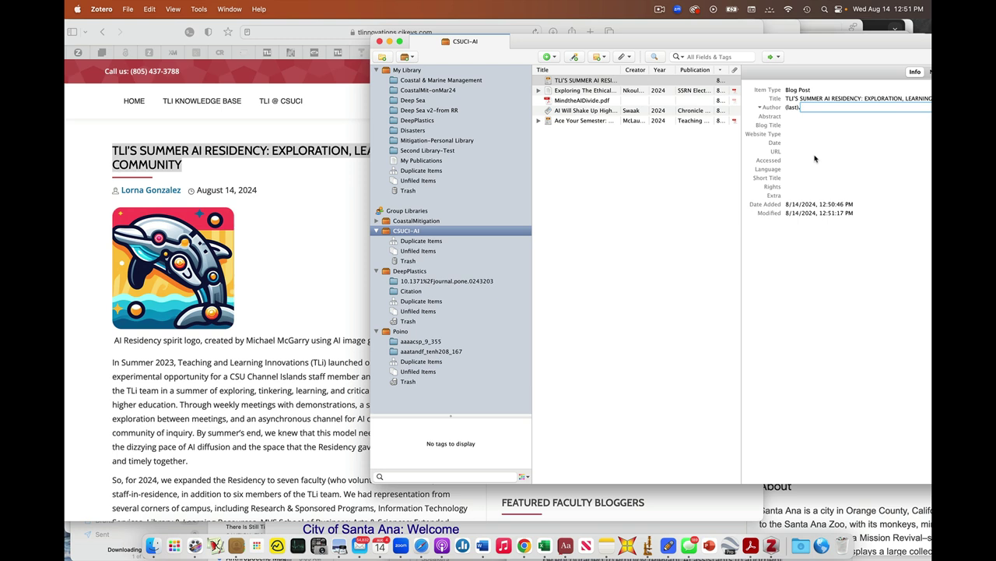
{"action": "type", "text": "Lorna"}
{"action": "left_click", "coordinate": [793, 124]}
{"action": "left_click", "coordinate": [793, 109]}
{"action": "key", "text": "Tab"}
{"action": "key", "text": "Tab"}
{"action": "key", "text": "Tab"}
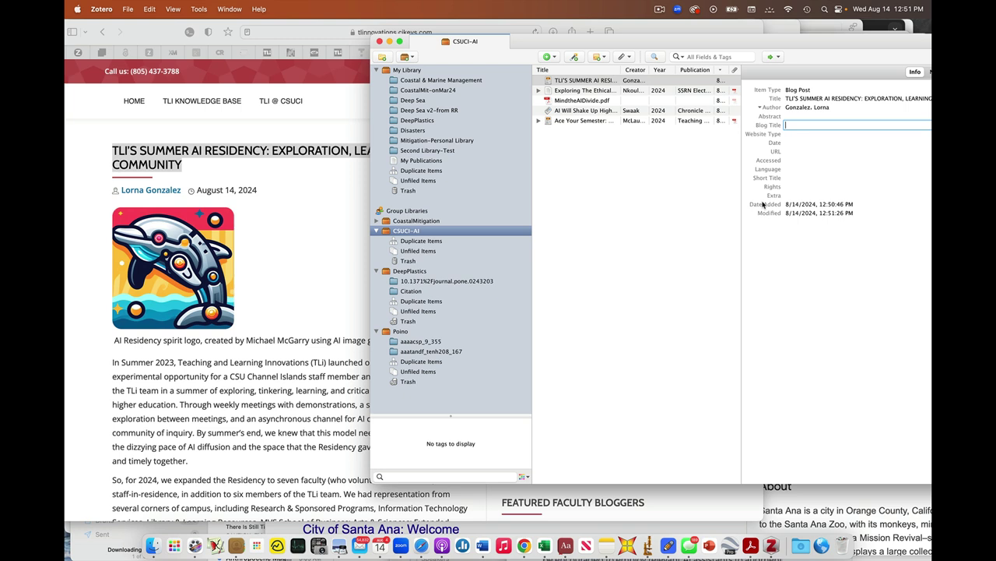
- Set the Blog Post item's date to August 14, 2024 and its blog title to TLI Innovations
{"action": "left_click", "coordinate": [789, 143]}
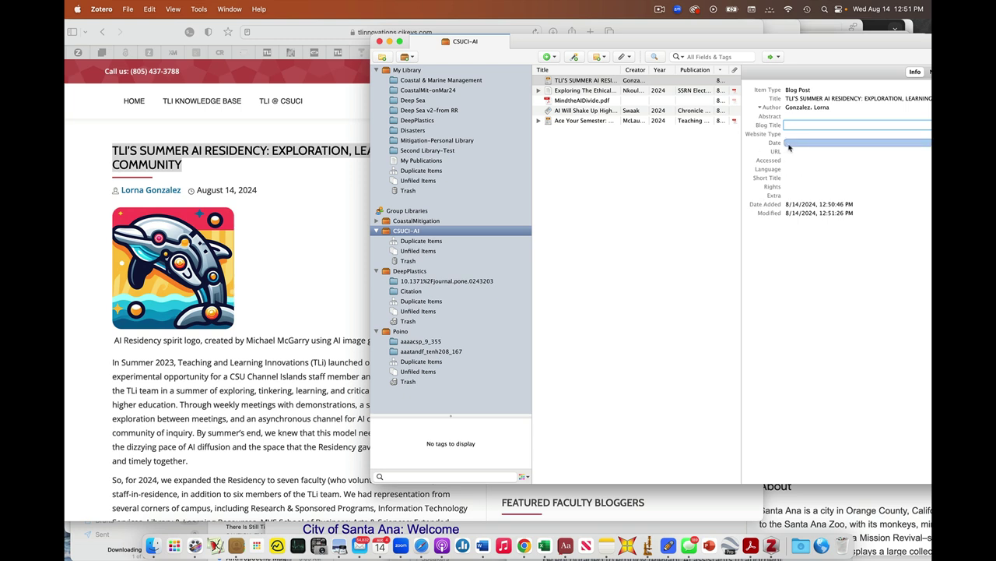
{"action": "type", "text": "August 14, 2024"}
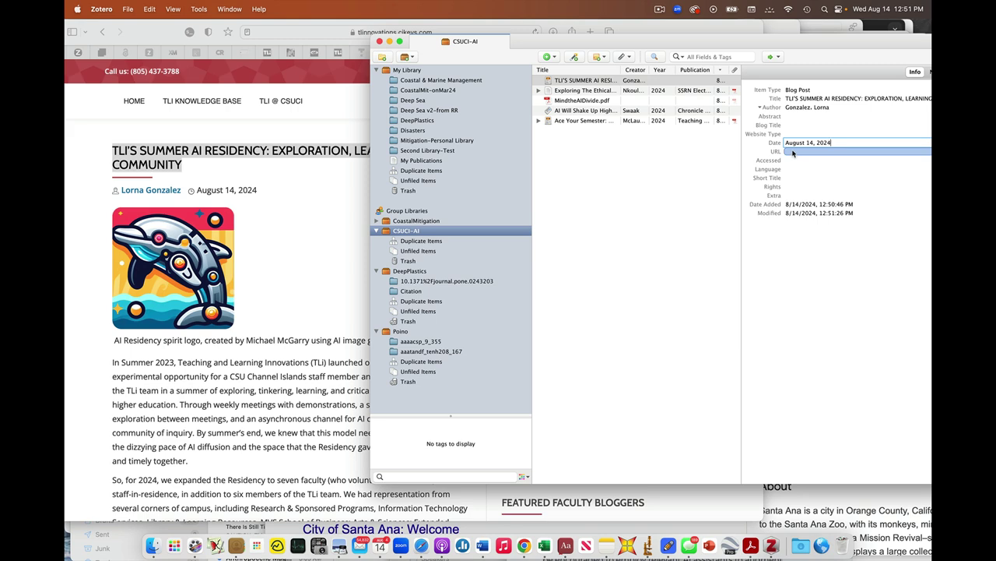
{"action": "left_click", "coordinate": [334, 209]}
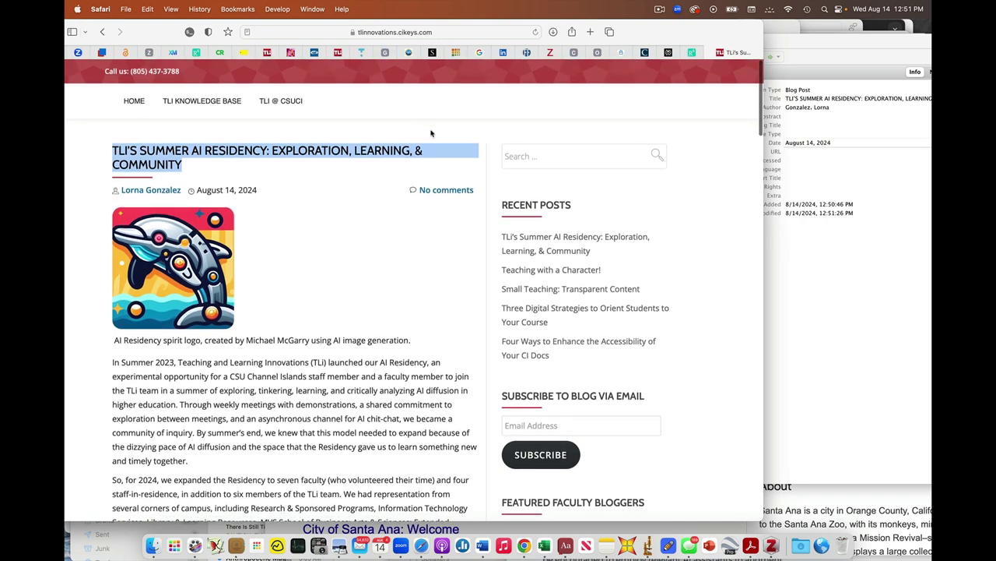
{"action": "left_click", "coordinate": [827, 125]}
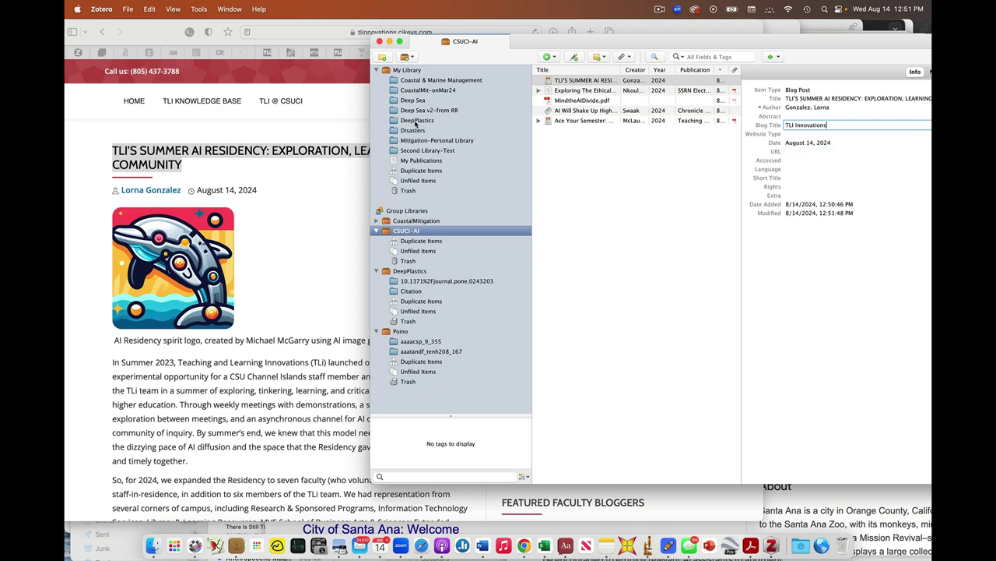
- Copy the blog post's web address from Safari into the URL of the Zotero item
{"action": "left_click", "coordinate": [328, 104]}
{"action": "left_click", "coordinate": [381, 32]}
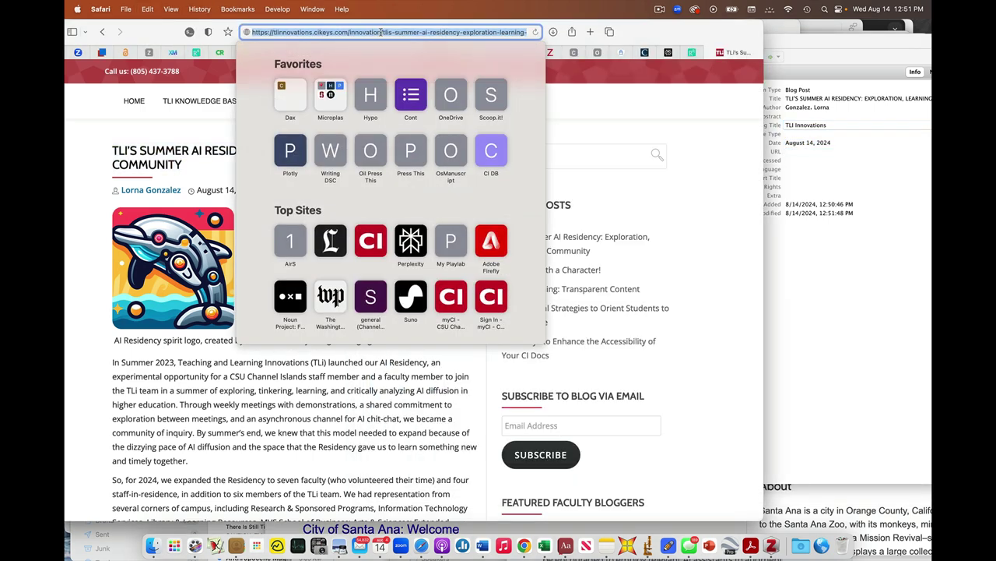
{"action": "key", "text": "super+c"}
{"action": "left_click", "coordinate": [802, 151]}
{"action": "left_click", "coordinate": [802, 151]}
{"action": "key", "text": "super+v"}
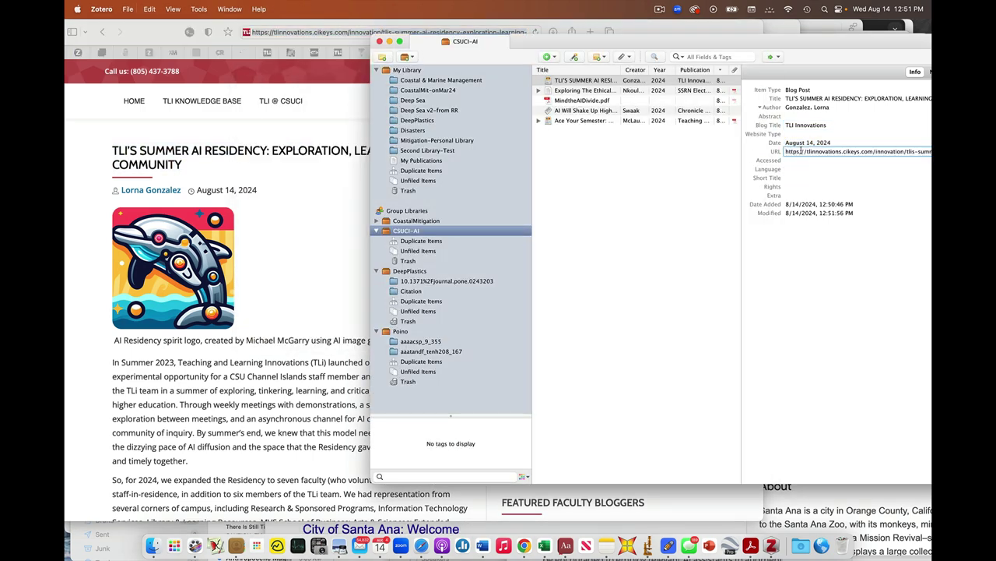
- Set the item's accessed date to August 14, 2024 and shift the Zotero window to uncover more of its details
{"action": "left_click", "coordinate": [797, 161]}
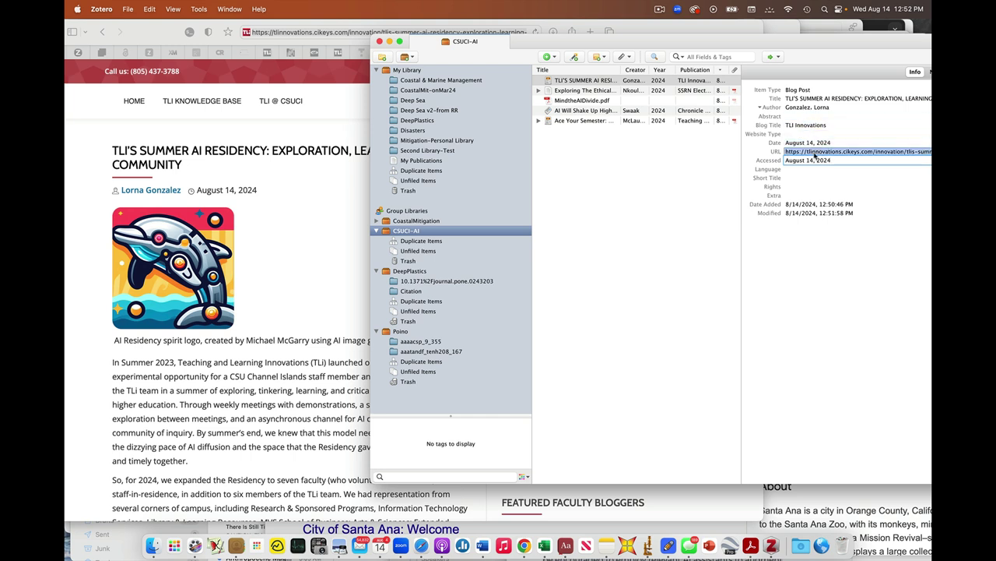
{"action": "left_click", "coordinate": [815, 99]}
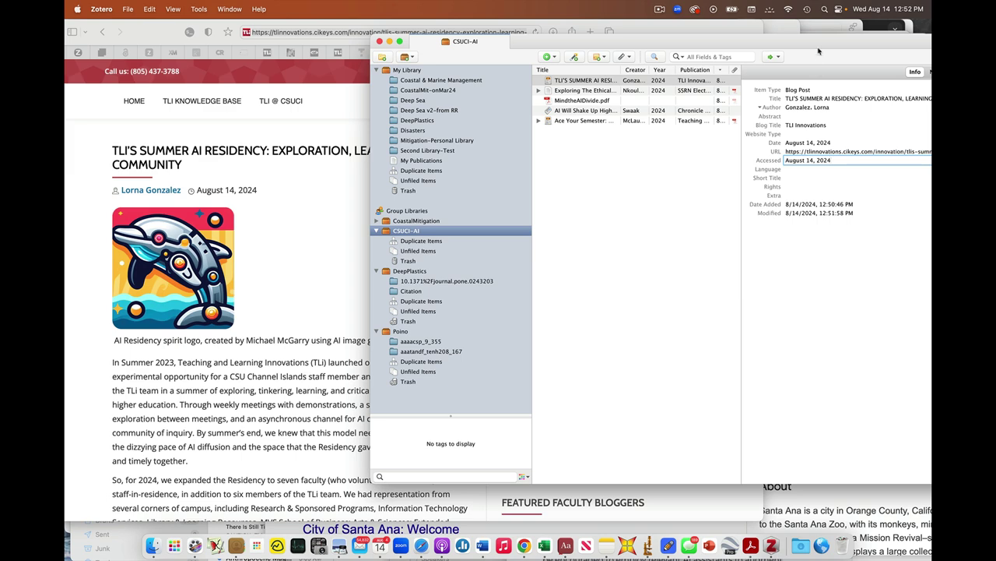
{"action": "left_click_drag", "start_coordinate": [818, 52], "coordinate": [732, 38]}
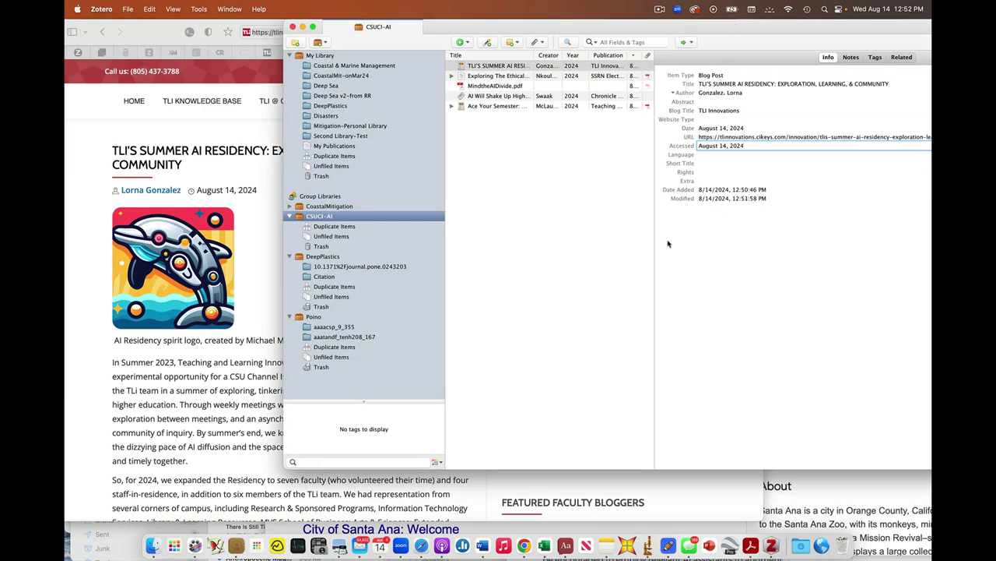
{"action": "key", "text": "Return"}
- Switch to Safari and export the blog post page as a PDF to the AUG-AI Refs folder under the suggested name
{"action": "left_click", "coordinate": [256, 135]}
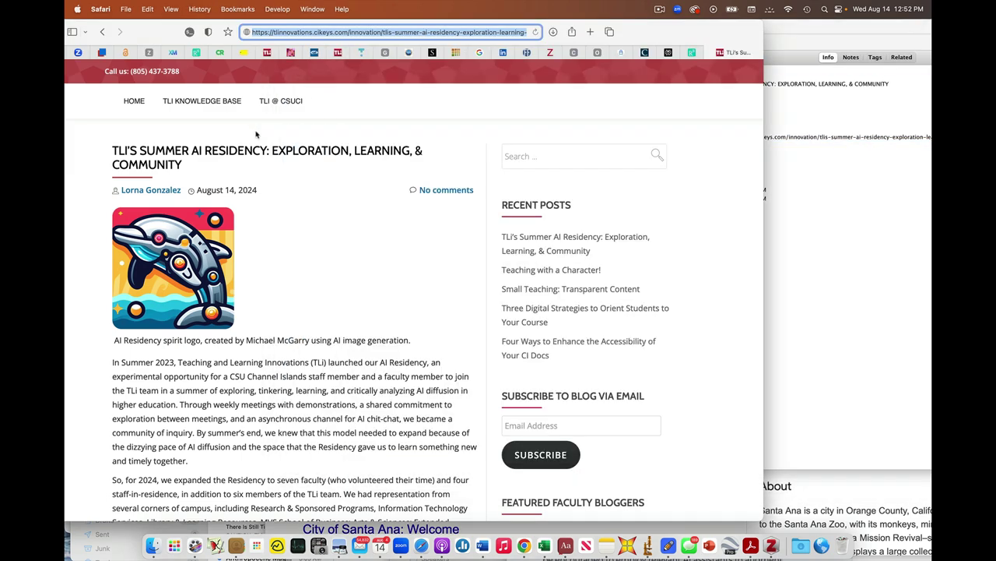
{"action": "double_click", "coordinate": [689, 24]}
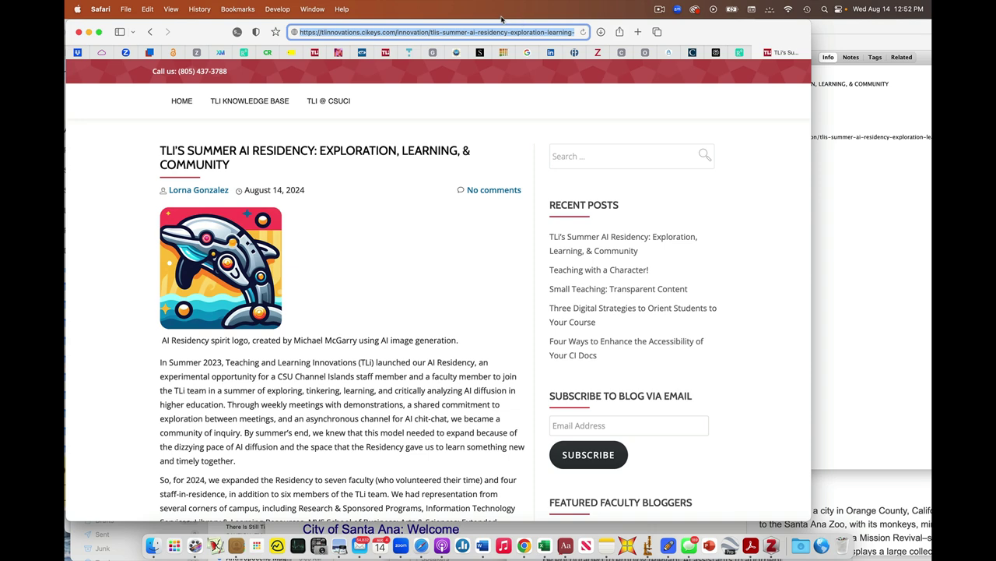
{"action": "left_click", "coordinate": [134, 7]}
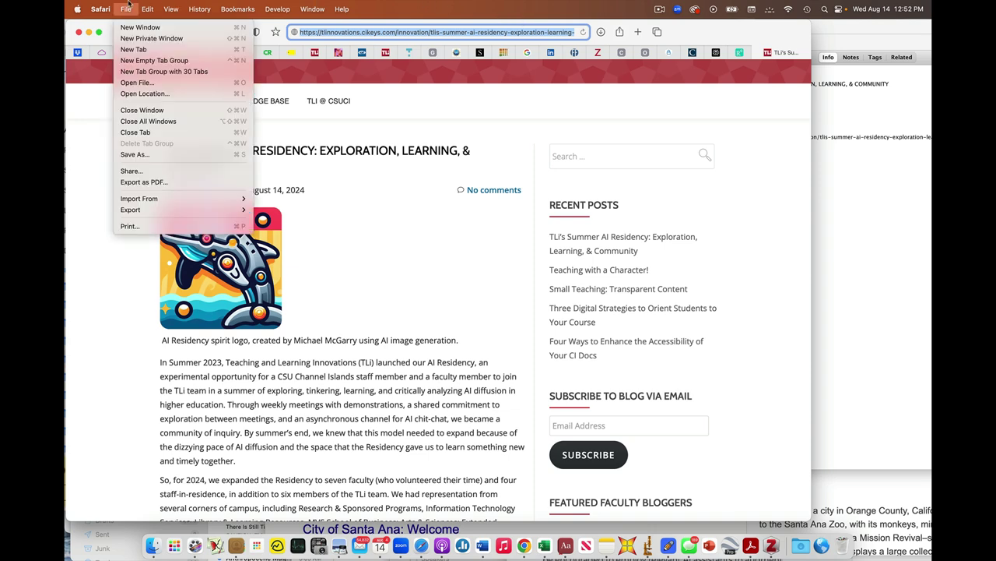
{"action": "left_click", "coordinate": [132, 183]}
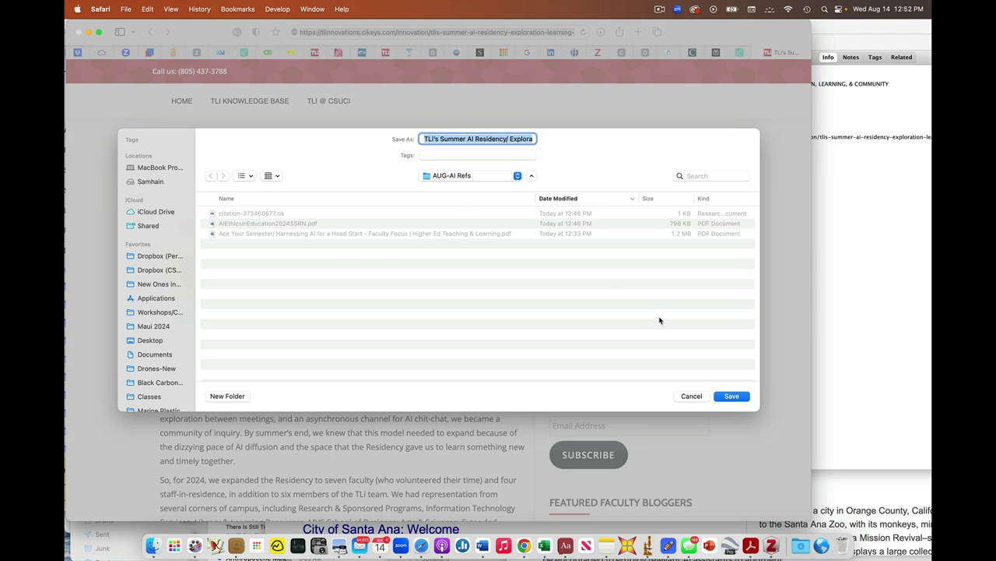
{"action": "left_click", "coordinate": [718, 397]}
- Back in Zotero, attach a stored copy of the TLi's Summer AI Residency PDF from AUG-AI Refs to the blog post item
{"action": "left_click", "coordinate": [857, 372]}
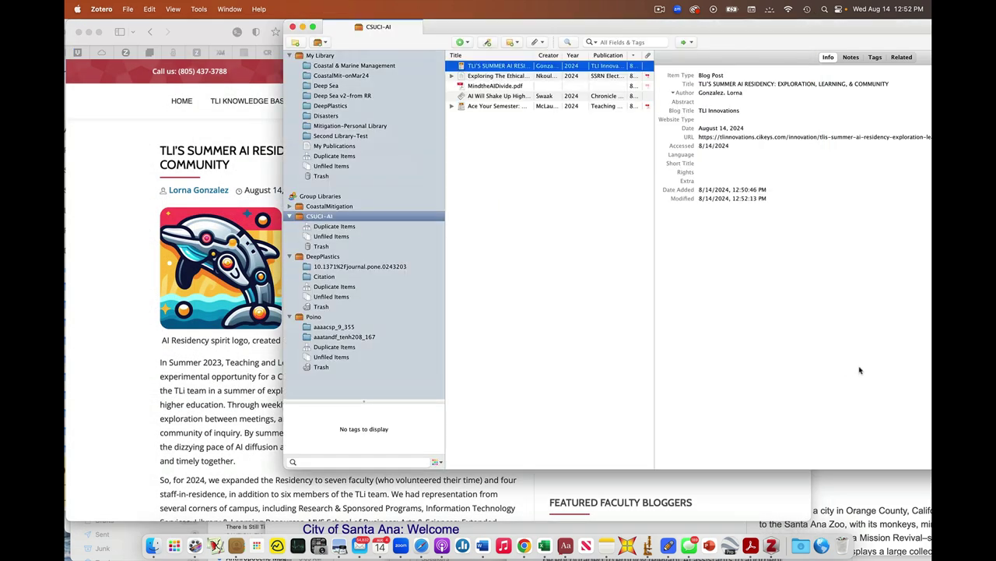
{"action": "right_click", "coordinate": [501, 68]}
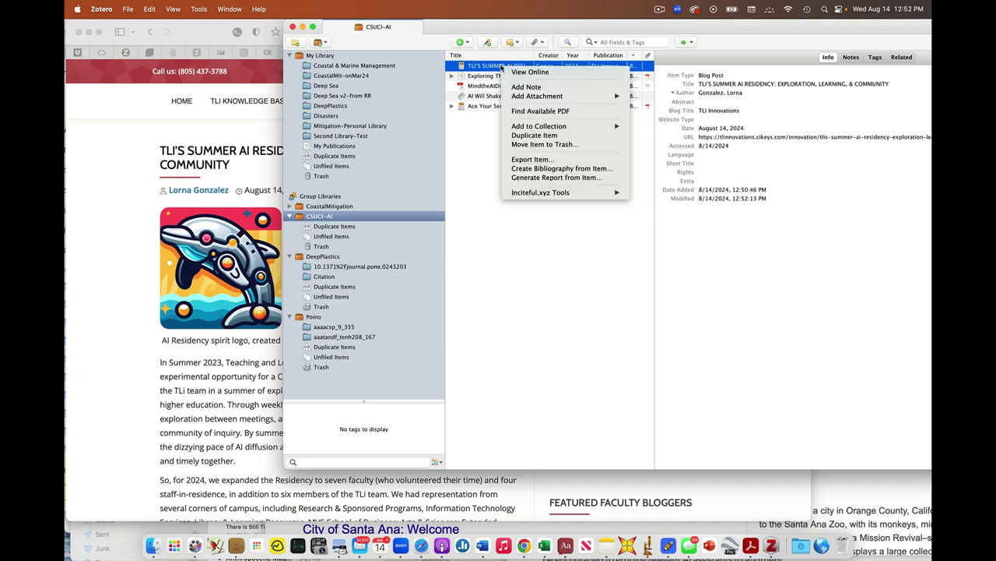
{"action": "mouse_move", "coordinate": [508, 96]}
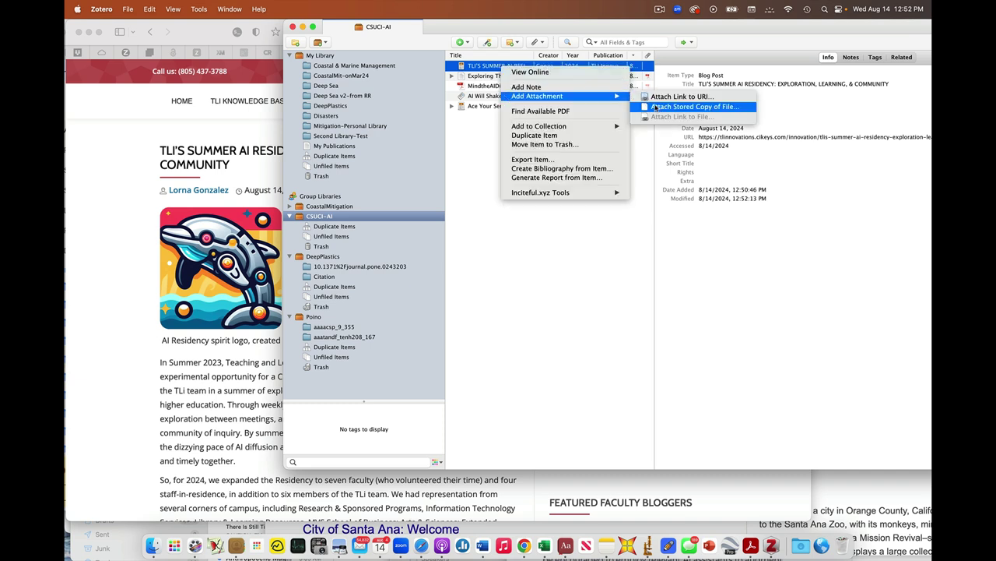
{"action": "left_click", "coordinate": [656, 107]}
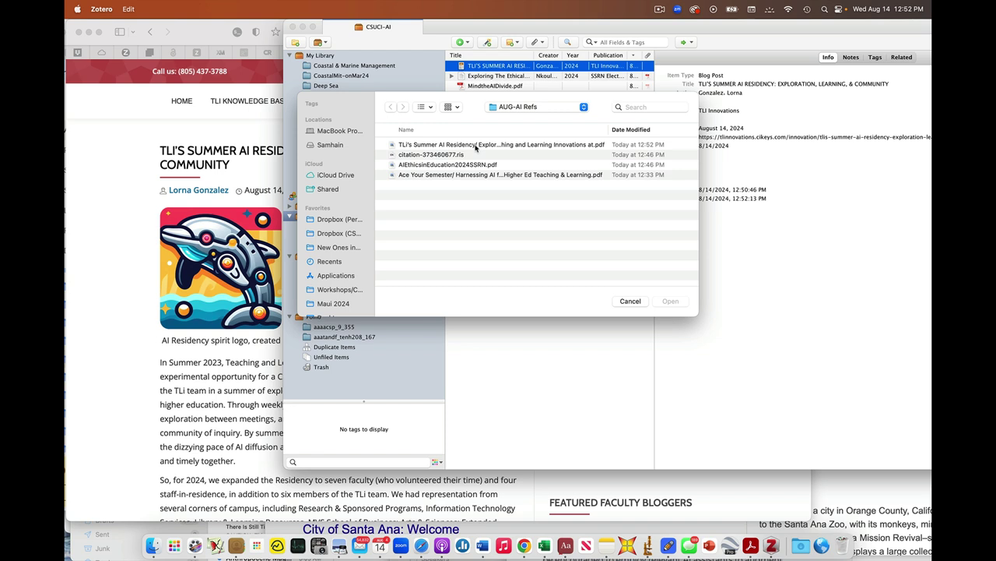
{"action": "left_click", "coordinate": [476, 145]}
{"action": "left_click", "coordinate": [671, 301]}
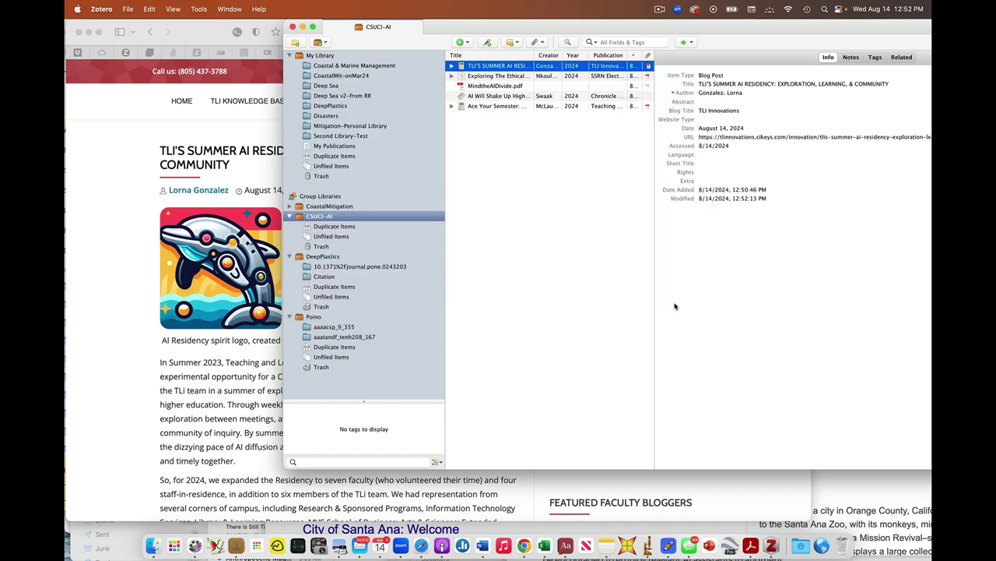
- Examine the blog post item's details and its attached PDF, plus its tags and notes
{"action": "left_click", "coordinate": [727, 146]}
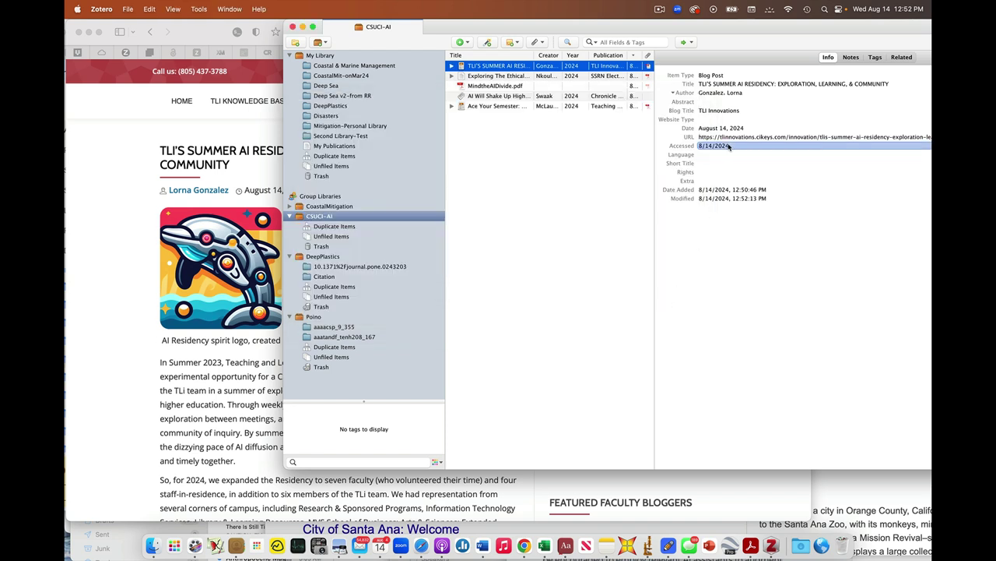
{"action": "left_click", "coordinate": [737, 138]}
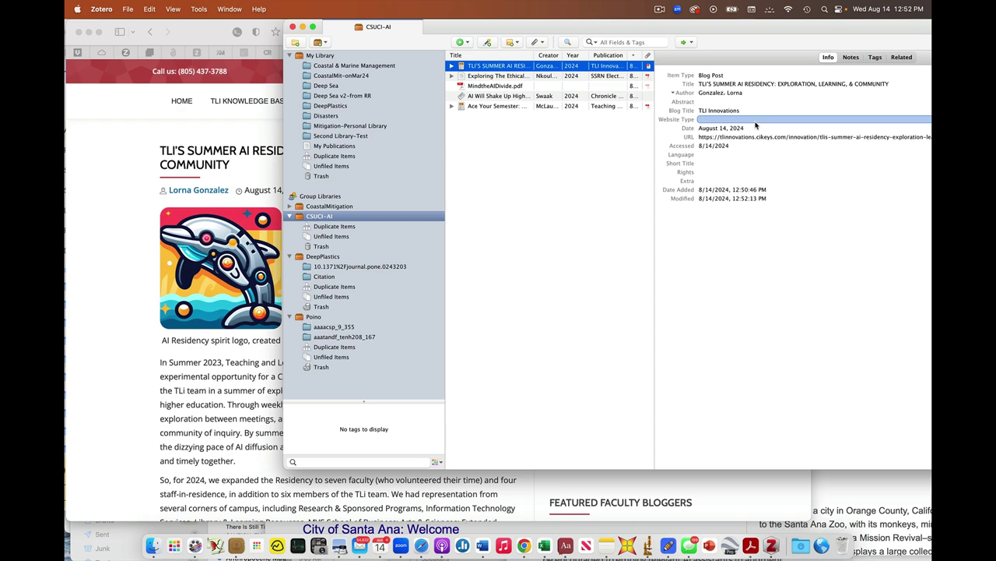
{"action": "left_click", "coordinate": [452, 66]}
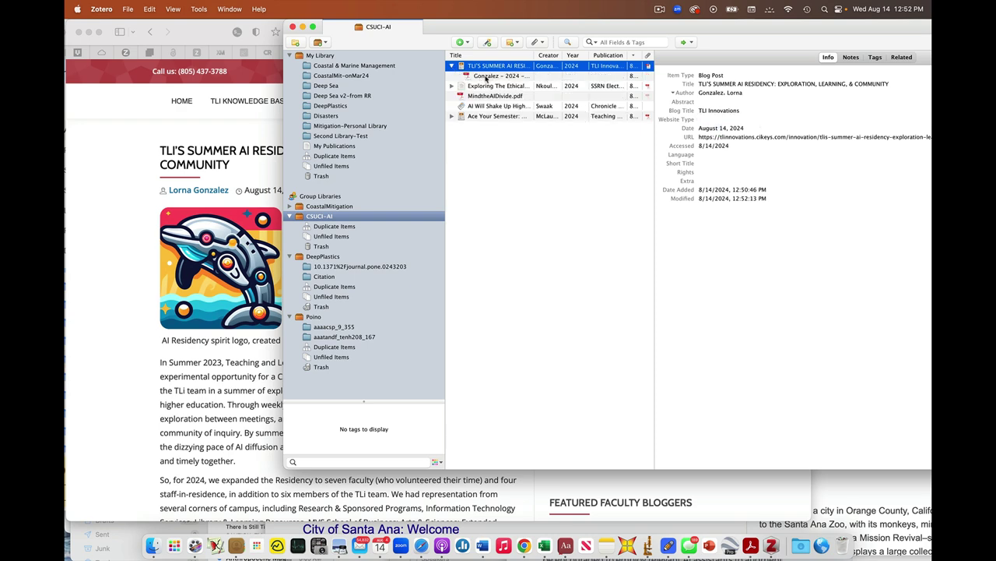
{"action": "left_click_drag", "start_coordinate": [764, 31], "coordinate": [582, 33]}
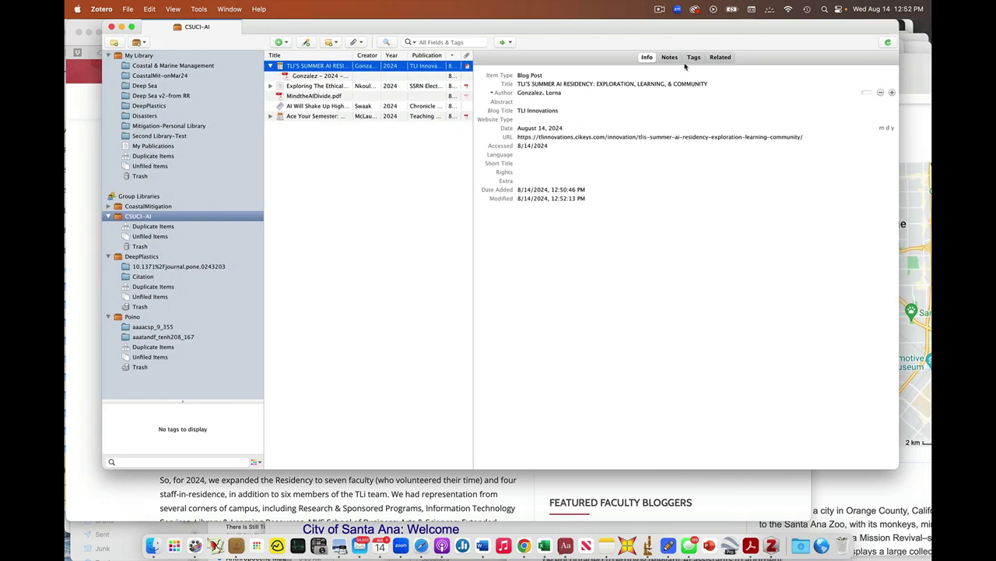
{"action": "left_click", "coordinate": [696, 57]}
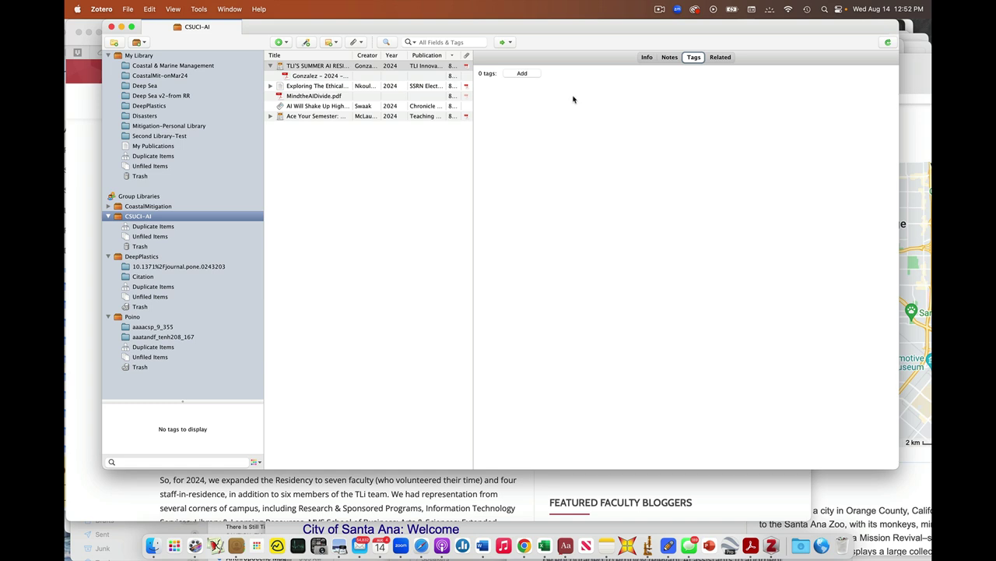
{"action": "left_click", "coordinate": [671, 58]}
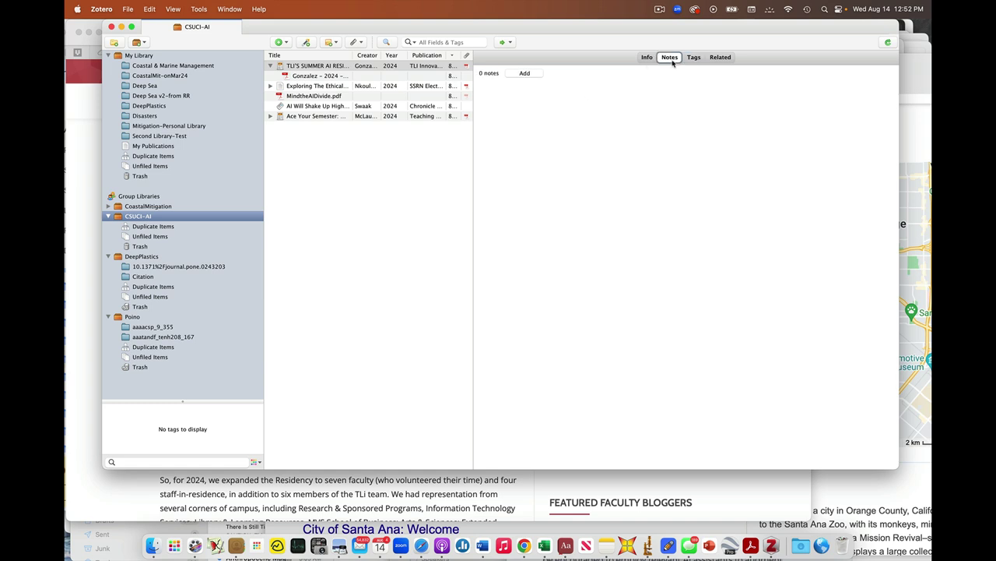